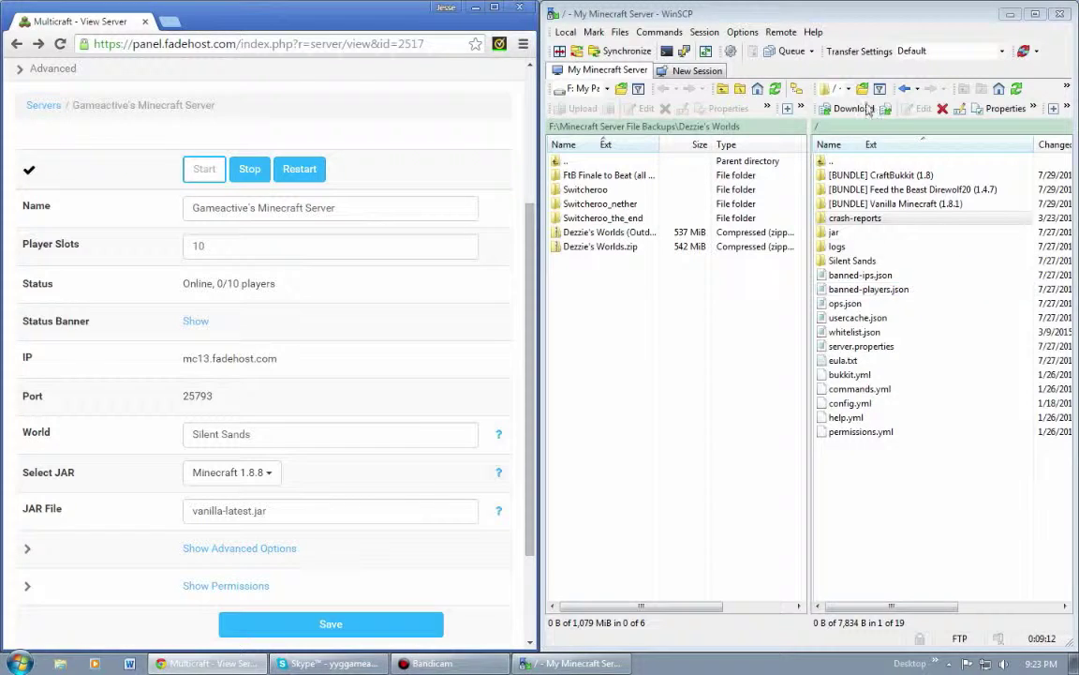
Step: Stop the running Minecraft server from its control panel page
click(924, 20)
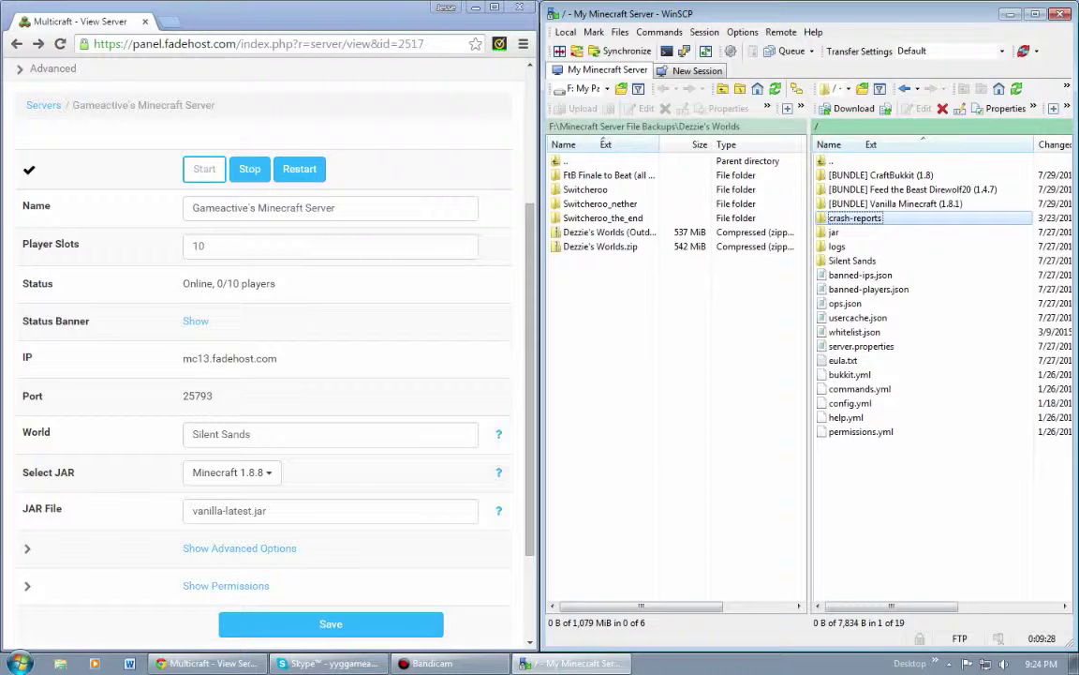
click(242, 171)
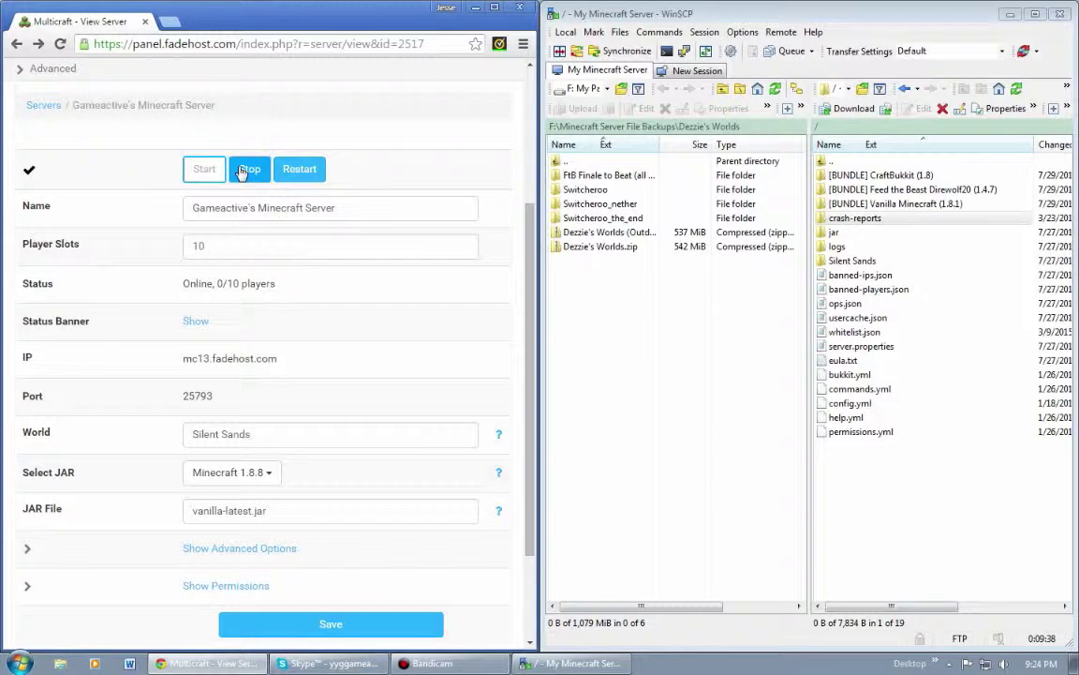
click(247, 169)
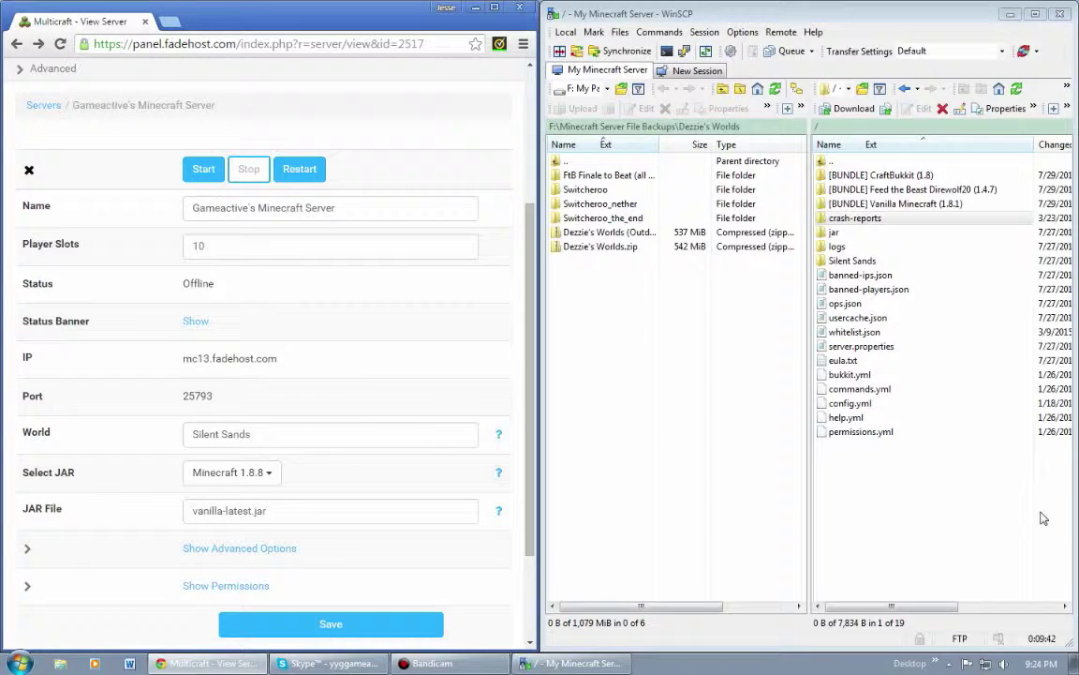
Step: Move all remote root files and folders, except the [BUNDLE] folders, into the "[BUNDLE] Vanilla Minecraft (1.8.1)" folder
drag(993, 510, 869, 240)
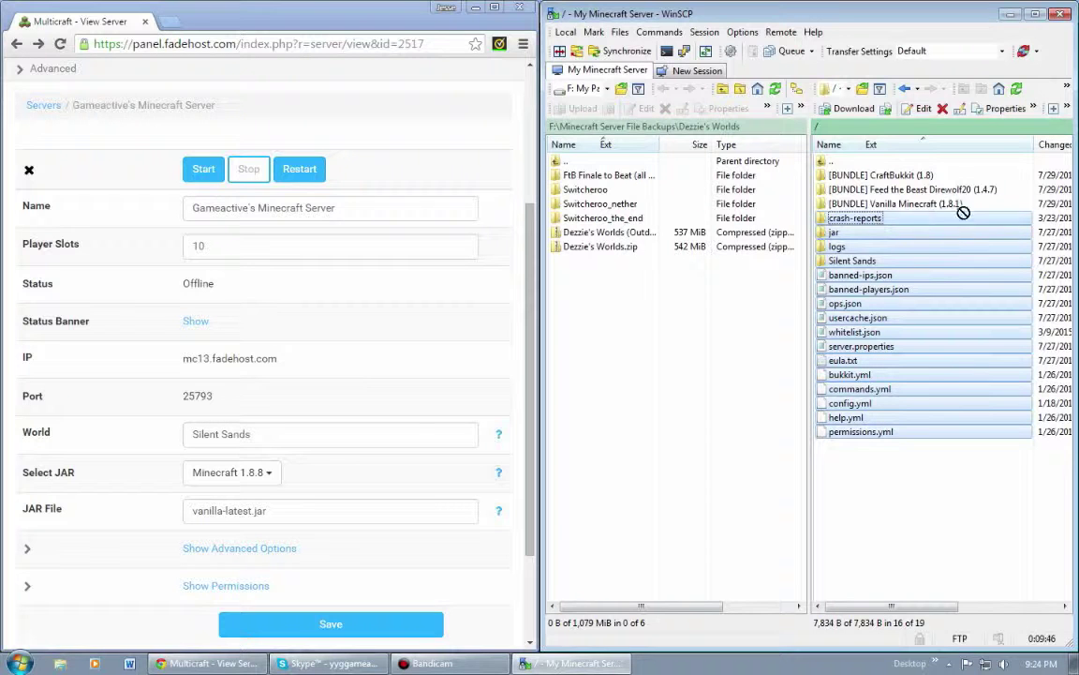
drag(957, 211, 956, 210)
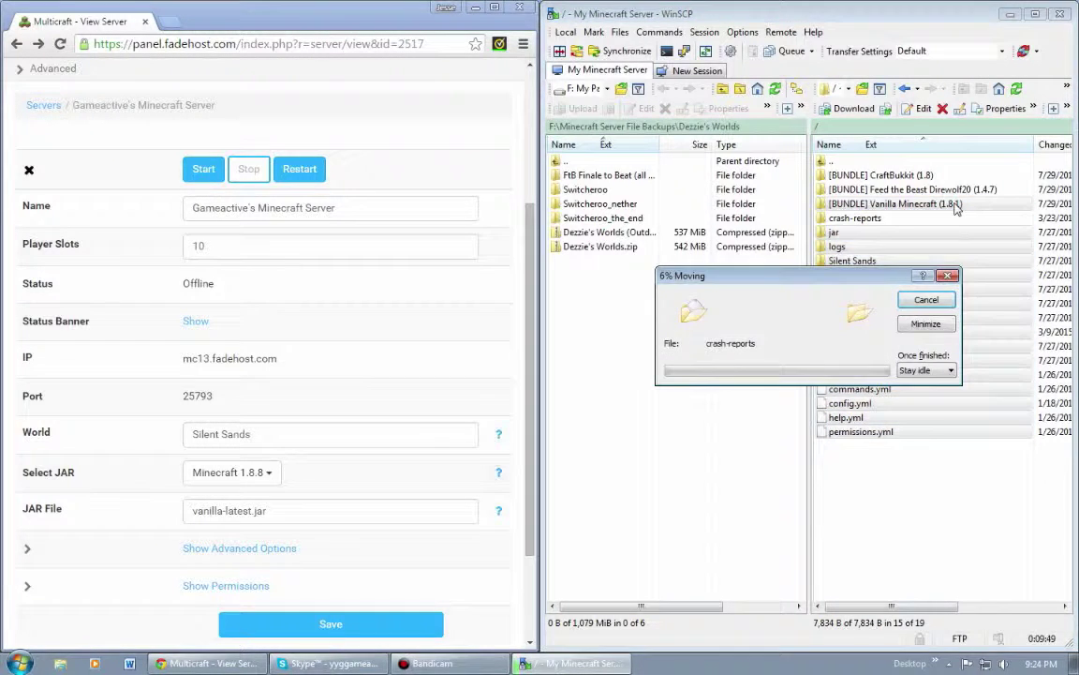
Step: Move the entire contents of the "[BUNDLE] CraftBukkit (1.8)" folder up into the remote root directory and return to the root
click(899, 176)
double_click(923, 176)
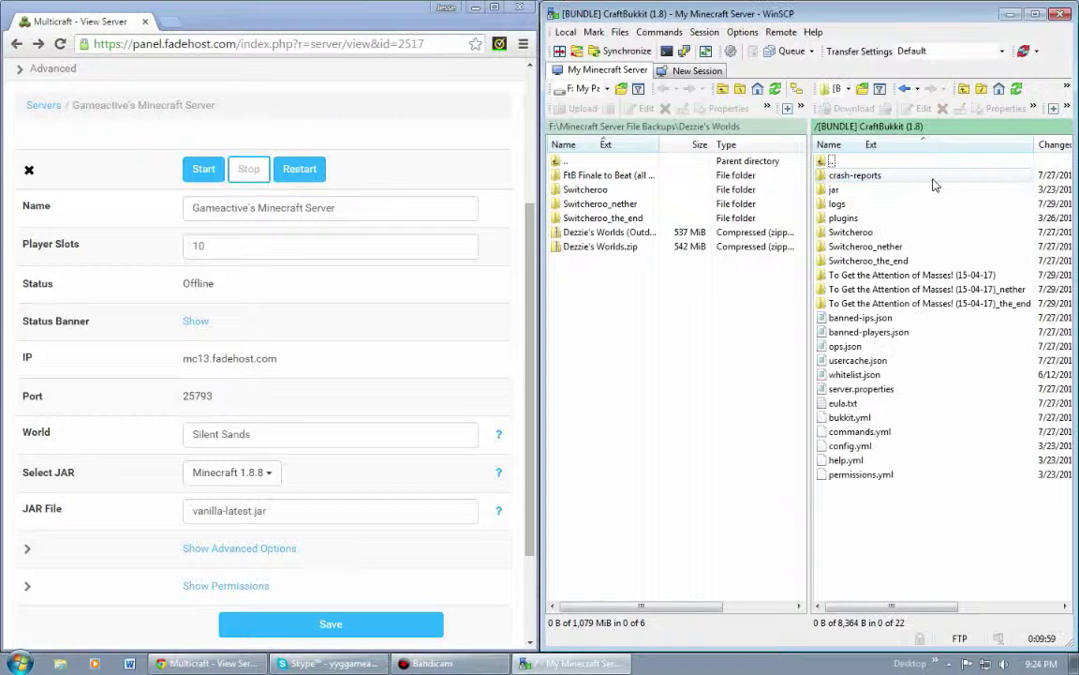
drag(956, 524, 841, 165)
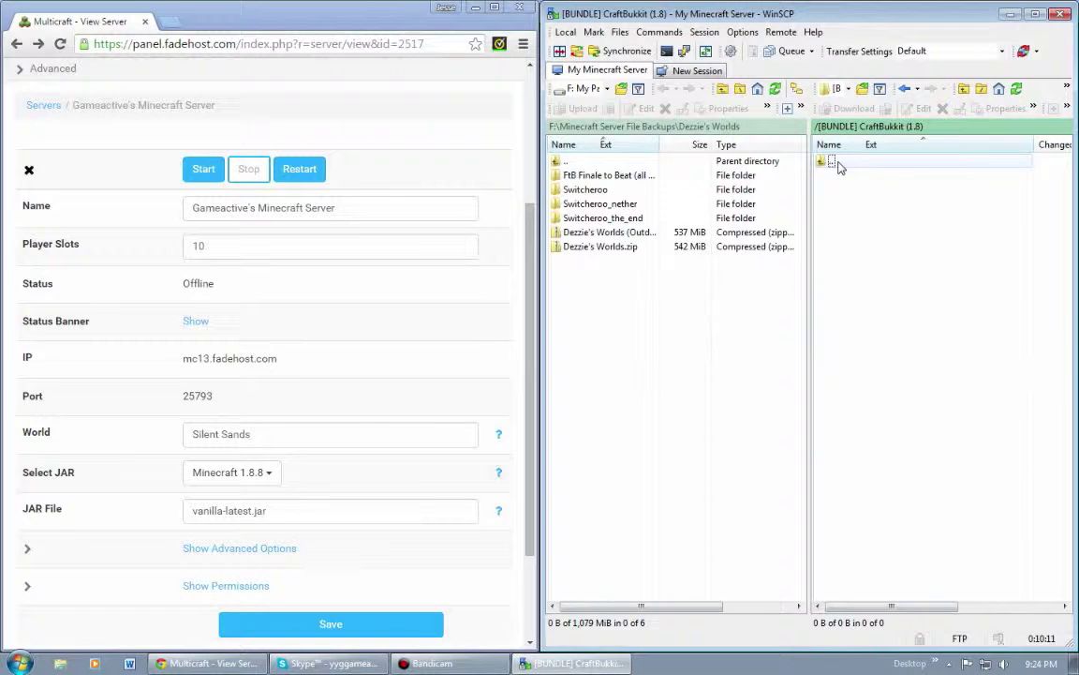
double_click(881, 162)
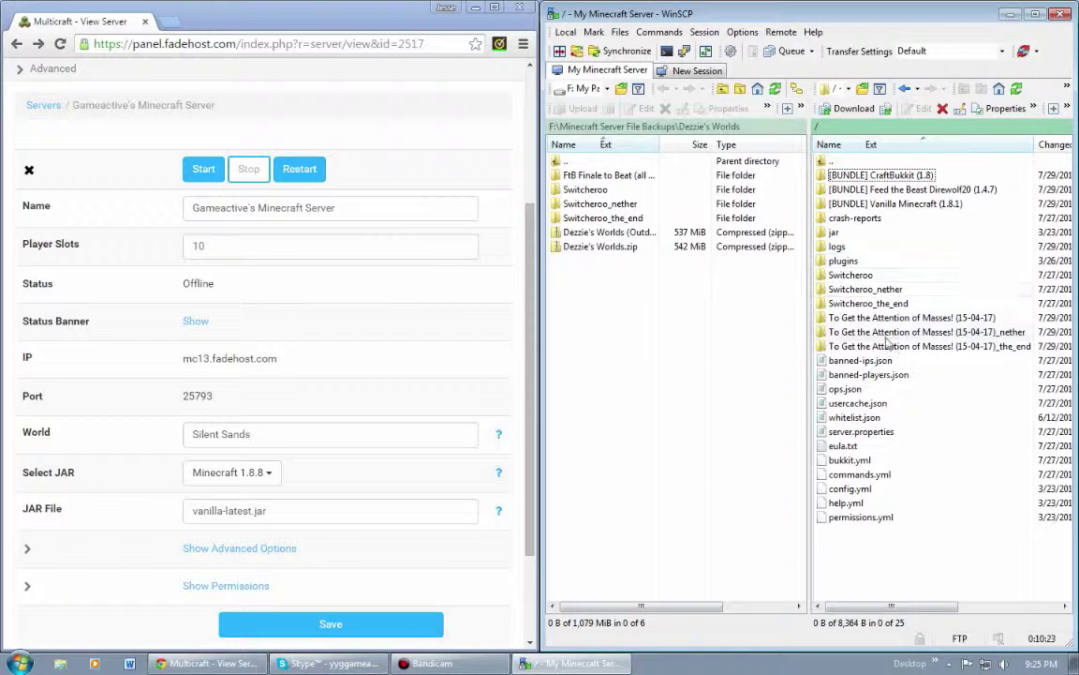
Step: Set the server's JAR to CraftBukkit 1.8 in the Multicraft server settings
scroll(334, 352, down, 3)
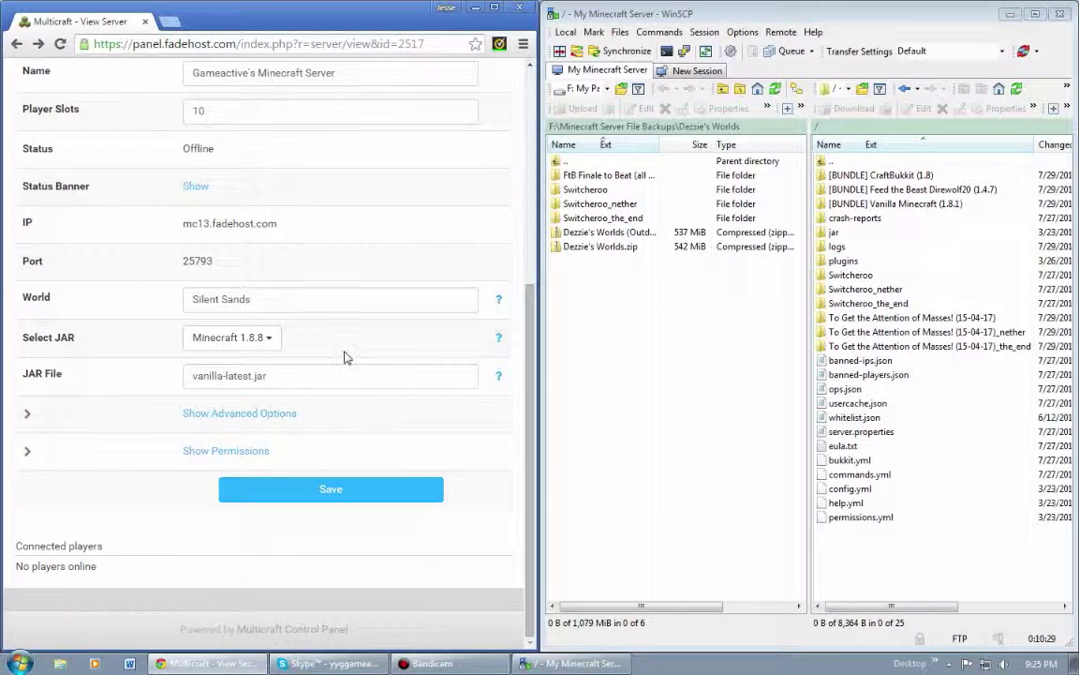
click(244, 340)
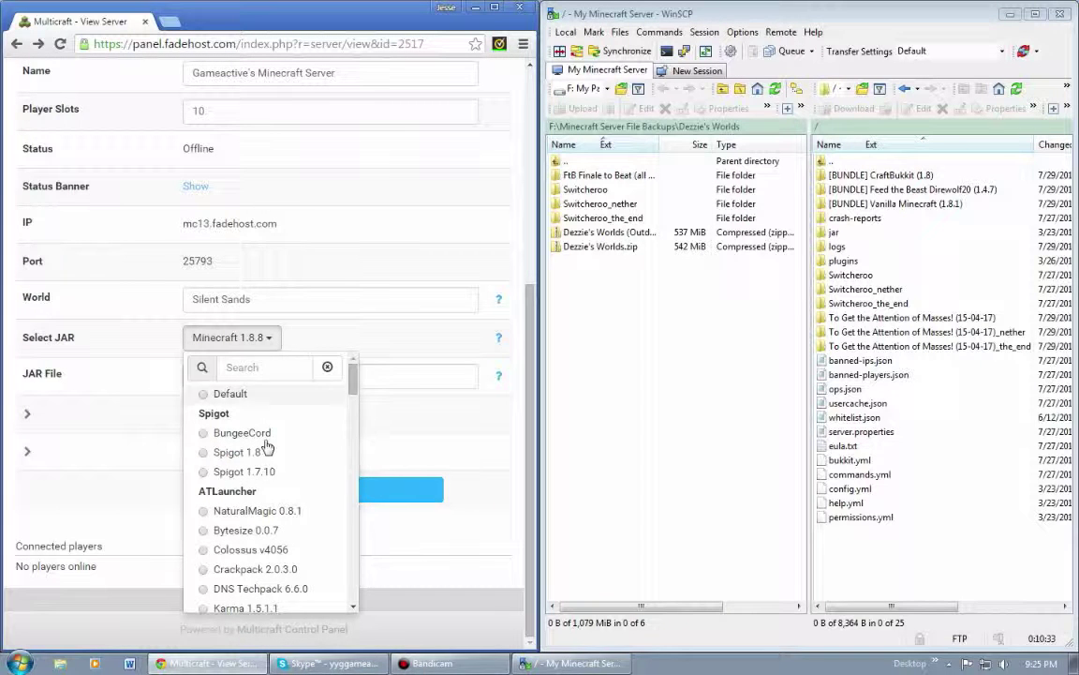
scroll(276, 473, down, 5)
scroll(276, 473, down, 10)
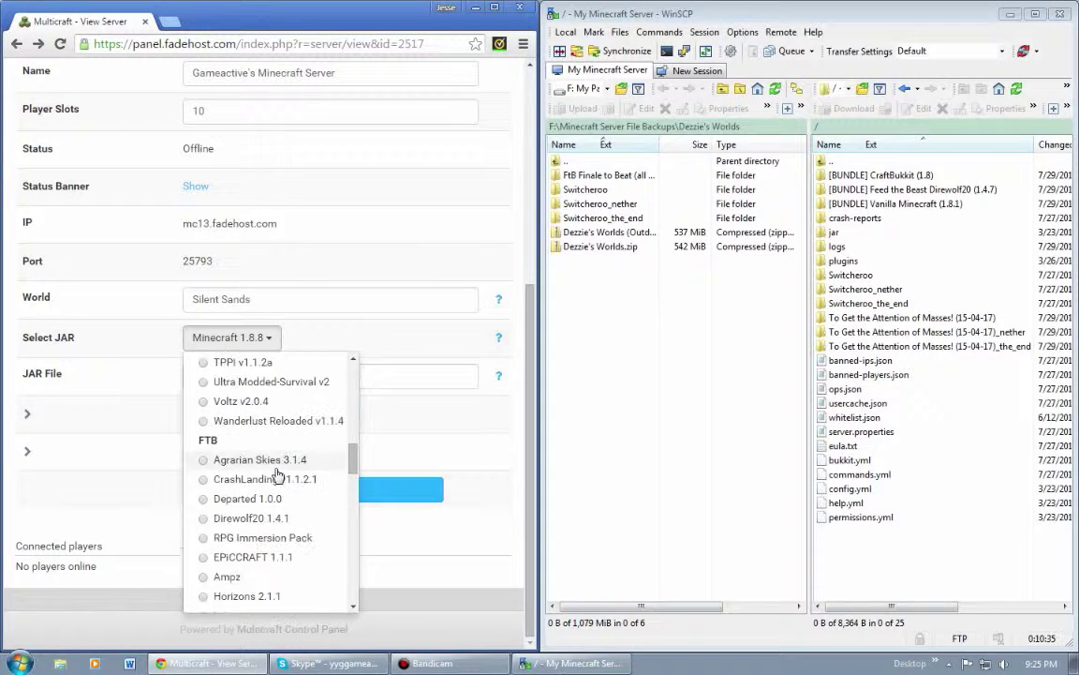
scroll(276, 468, down, 3)
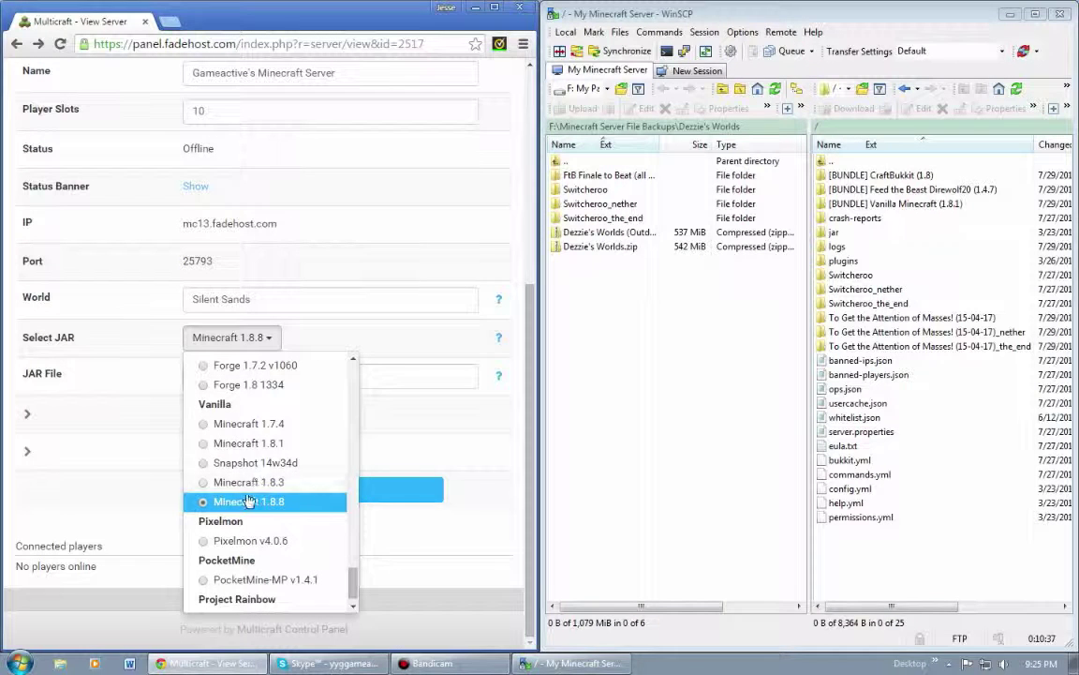
scroll(269, 488, up, 6)
scroll(270, 501, up, 5)
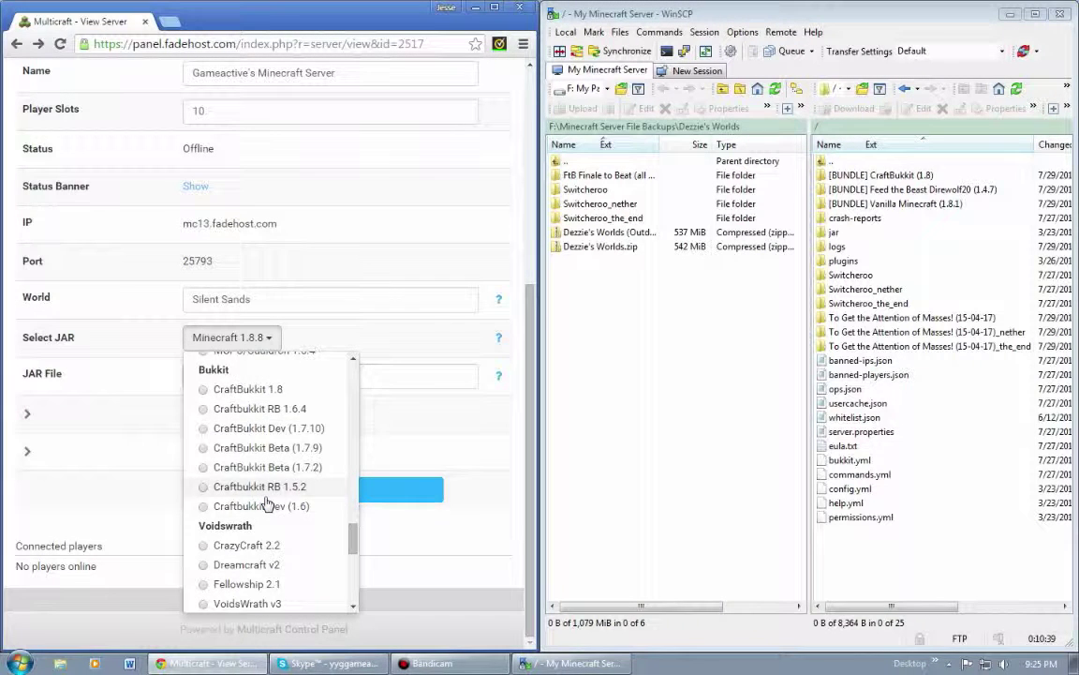
click(272, 467)
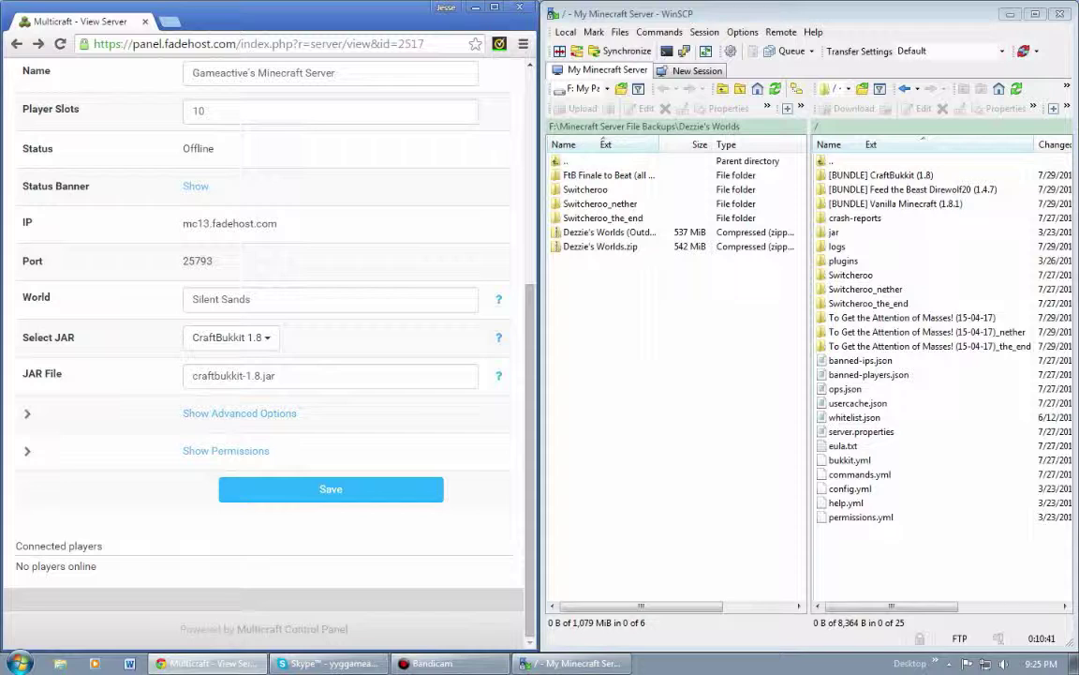
Step: Replace the server's world name with "Switcheroo" and save the server settings
drag(255, 300, 94, 267)
key(BackSpace)
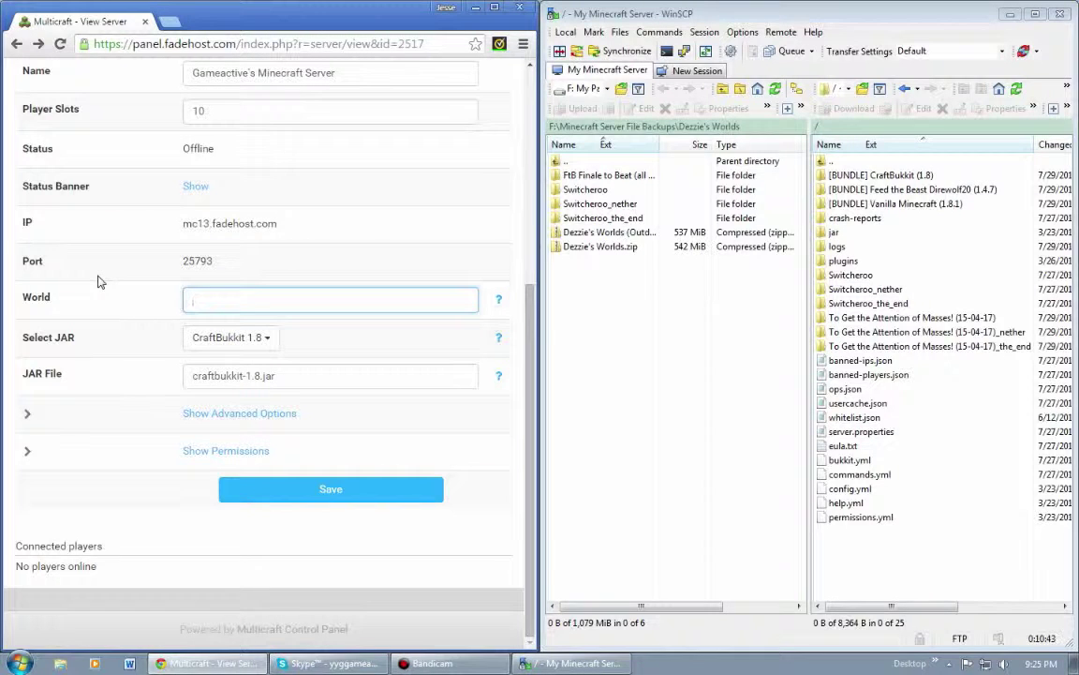
text(Switcheroo)
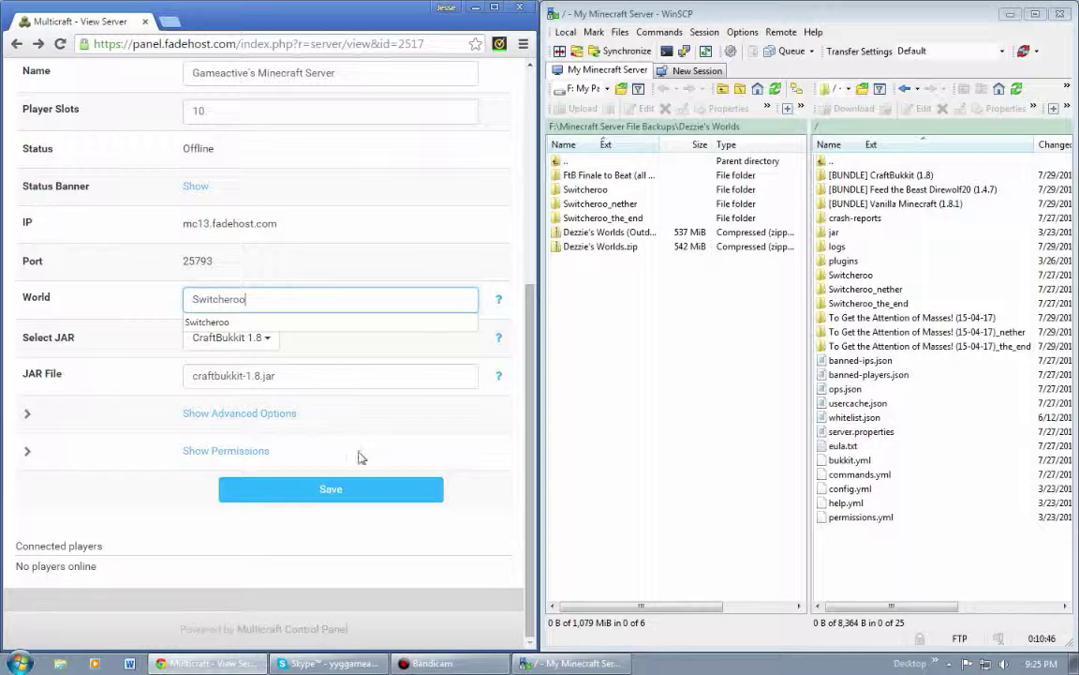
click(347, 499)
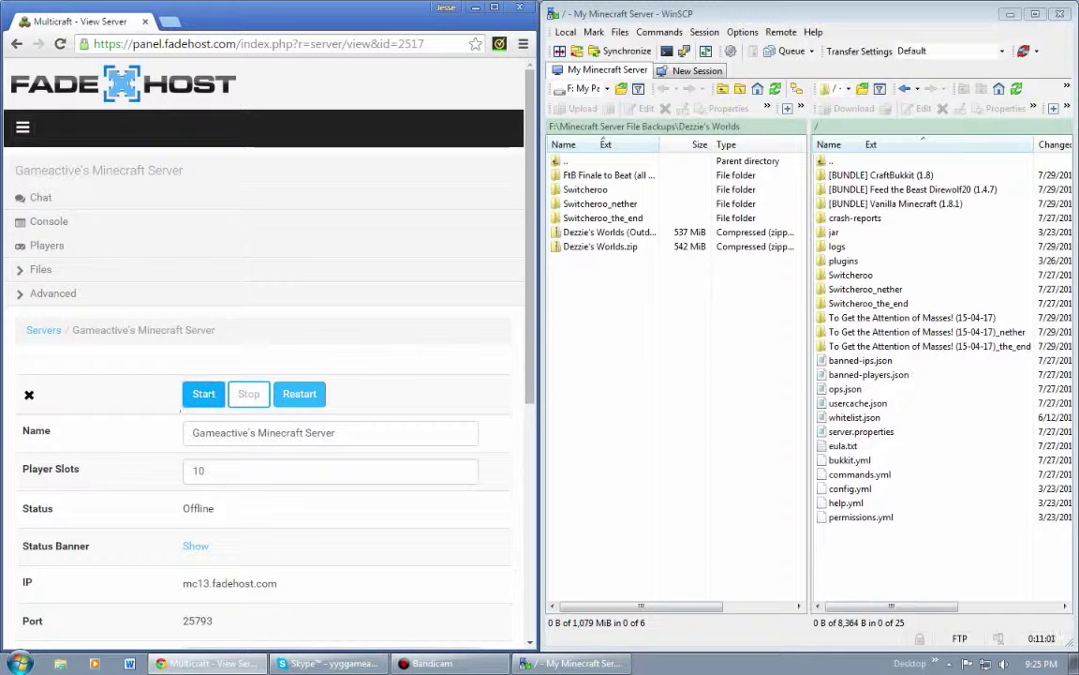
Step: Launch Minecraft, refresh the multiplayer server list and join "My Remote Server"
click(19, 663)
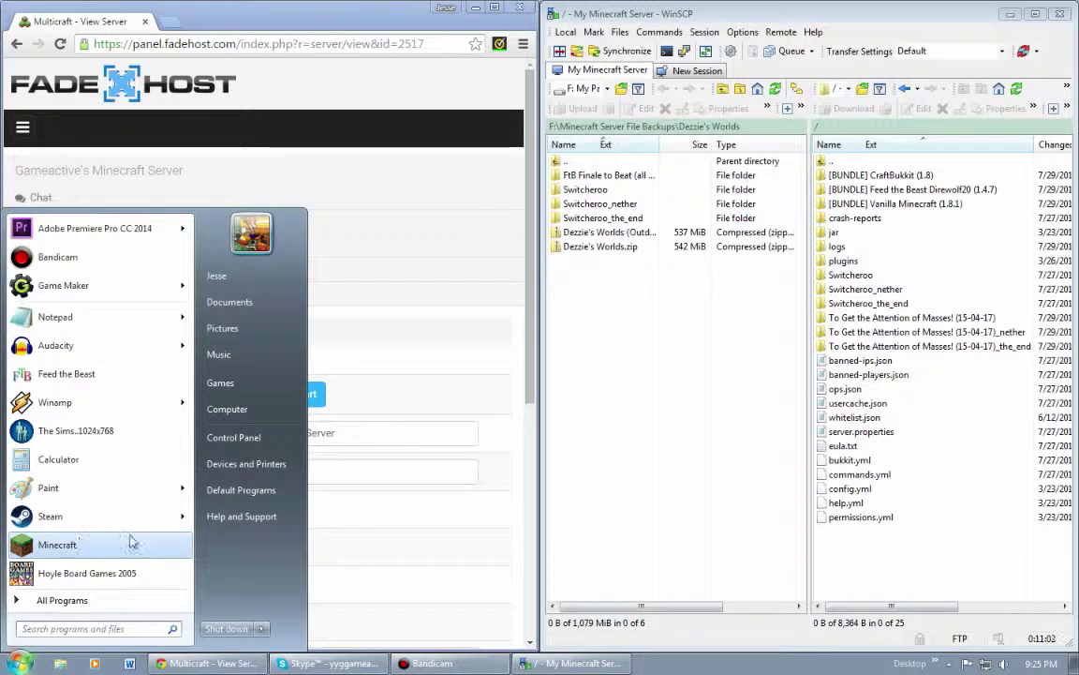
click(94, 545)
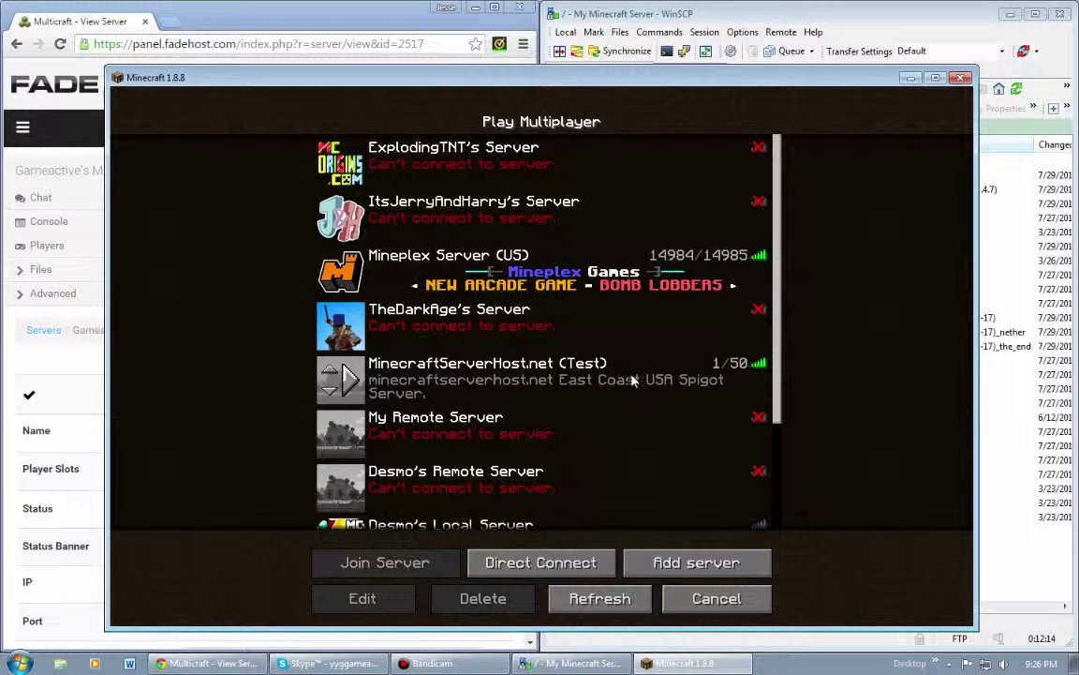
click(605, 601)
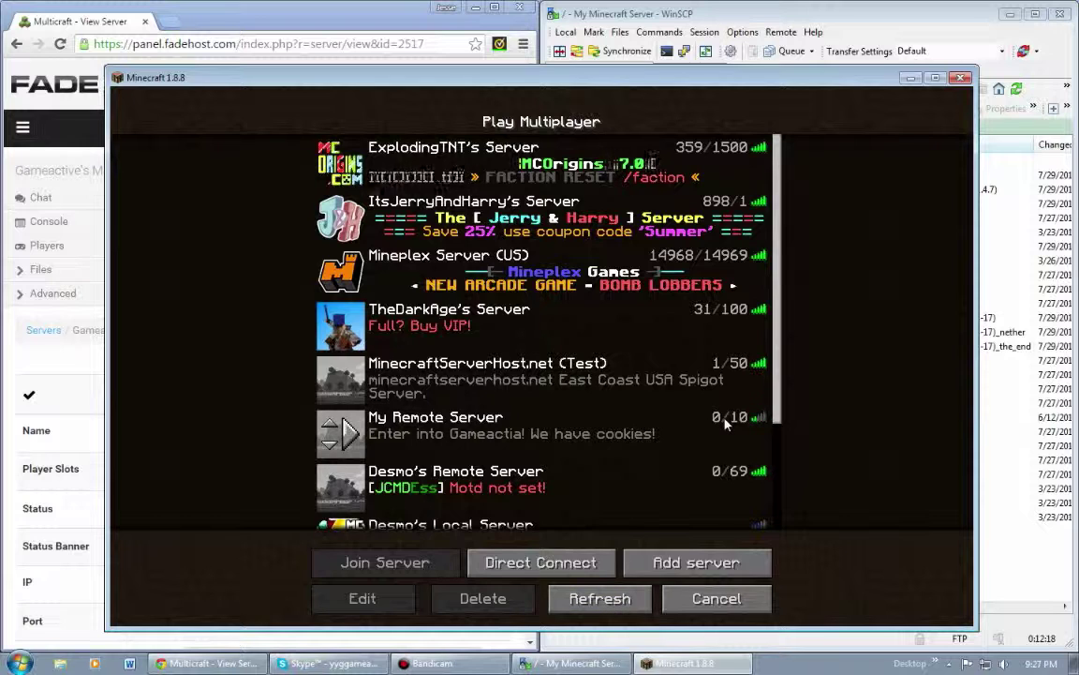
double_click(726, 422)
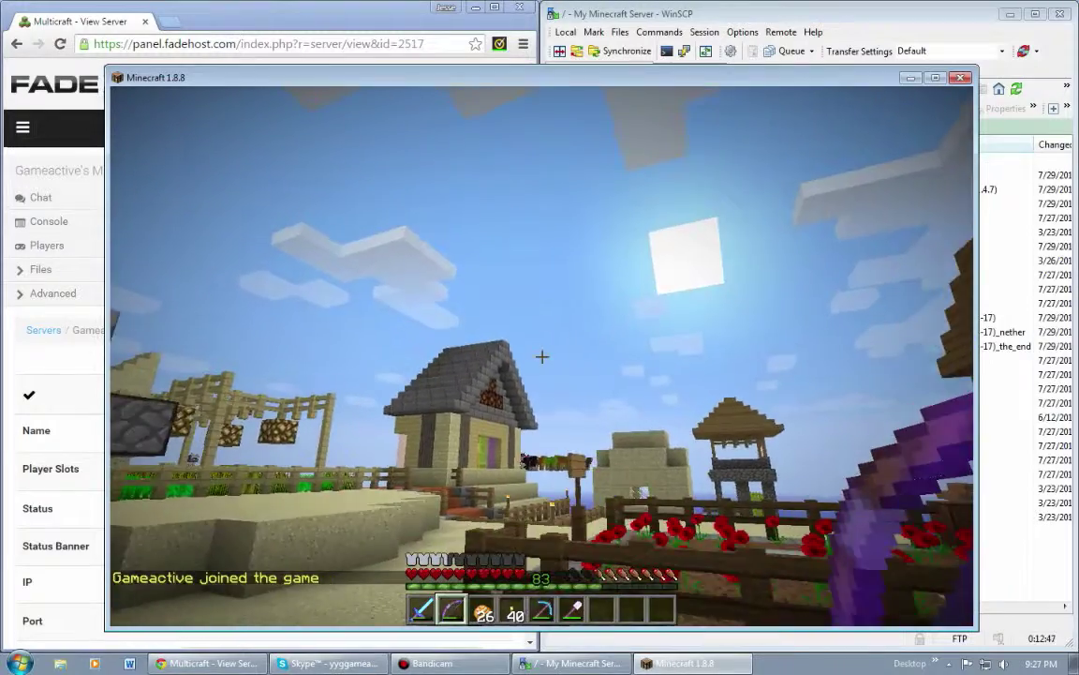
Step: Walk and look around the Switcheroo world in the game to check that it loaded with its buildings and inventory
key(w)
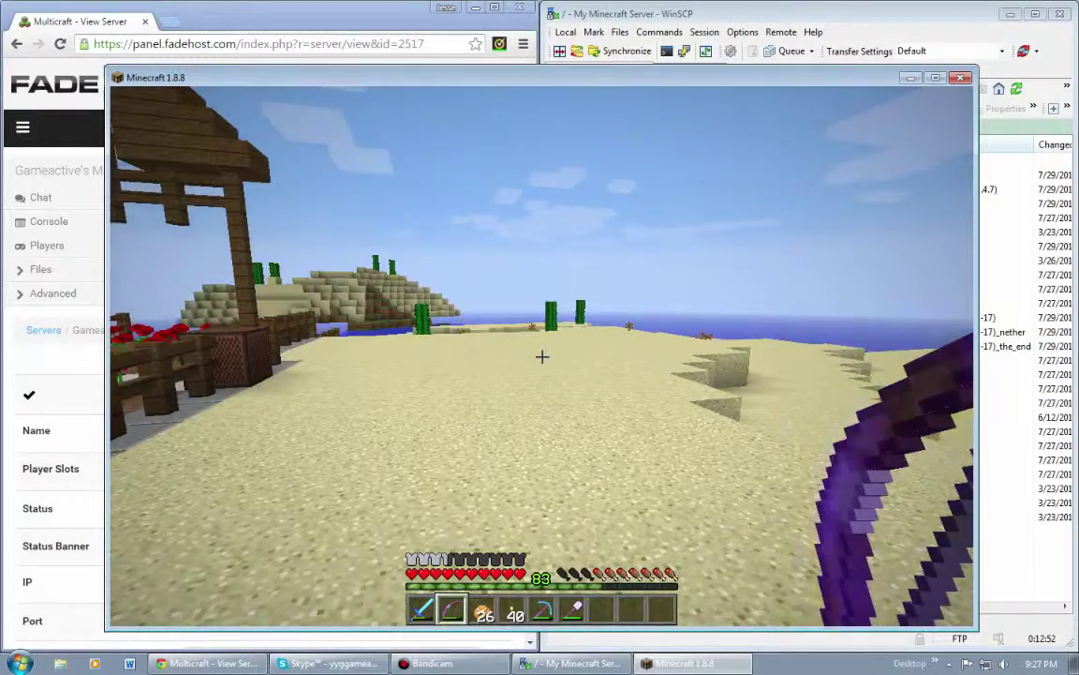
key(3)
right_click(542, 356)
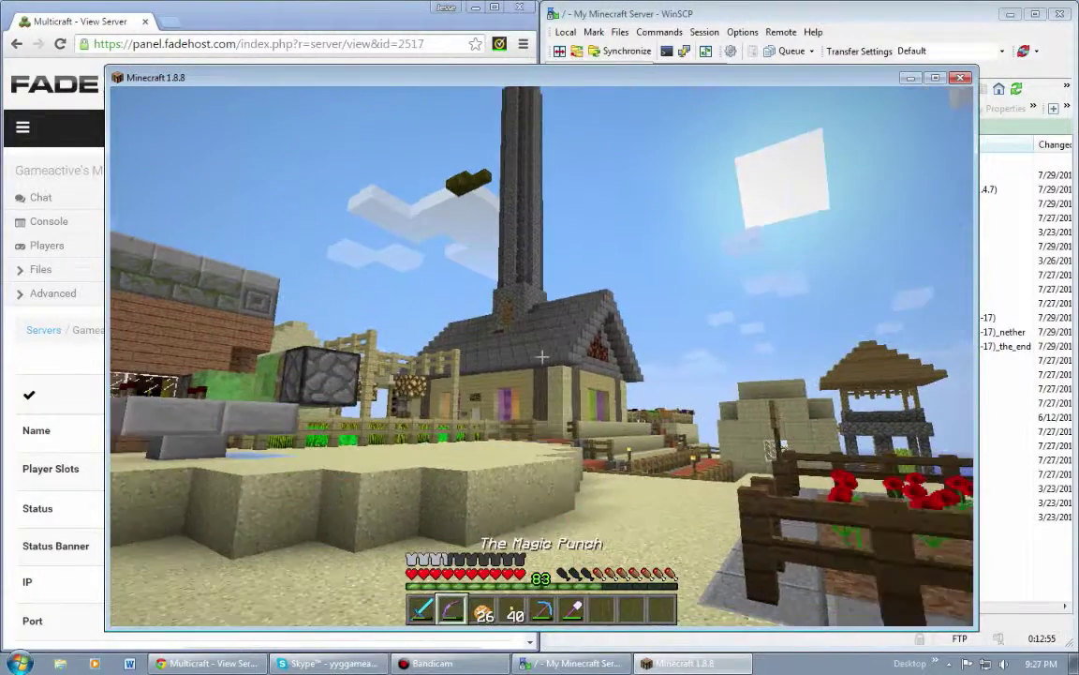
key(1)
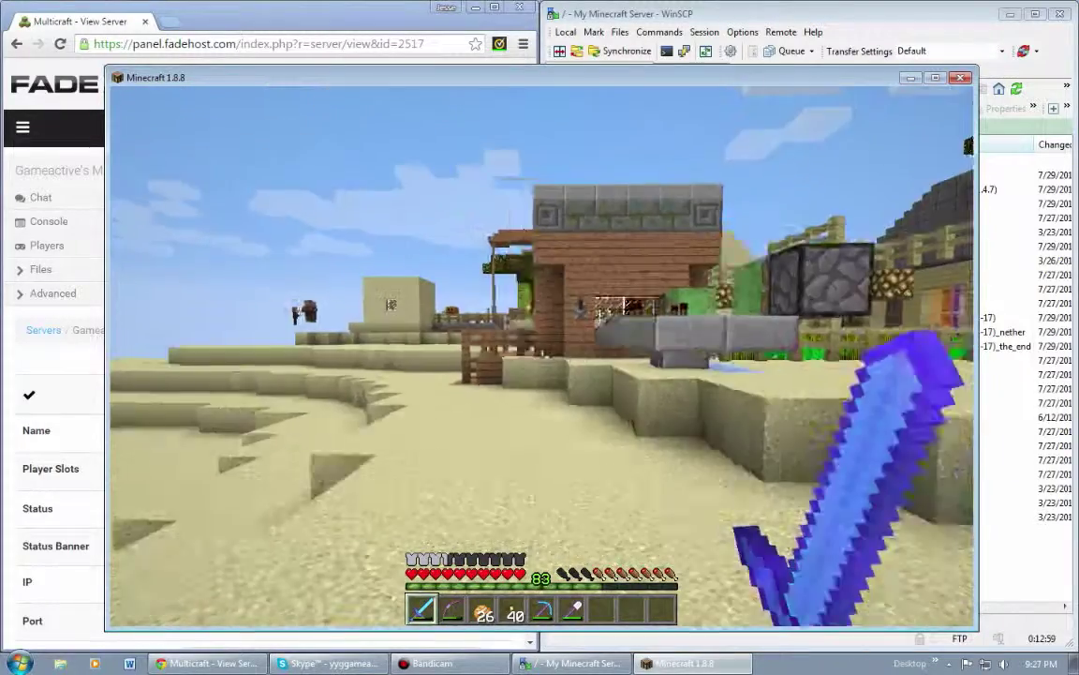
Step: Disconnect from the game, minimize Minecraft and stop the server in the Multicraft panel
key(Escape)
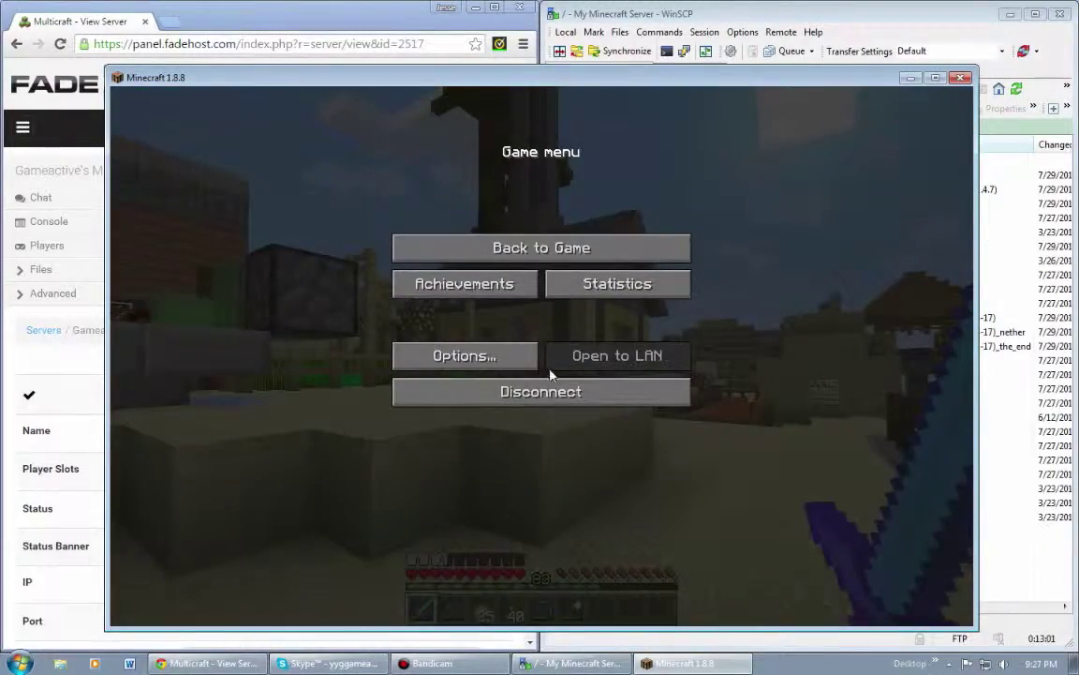
click(553, 400)
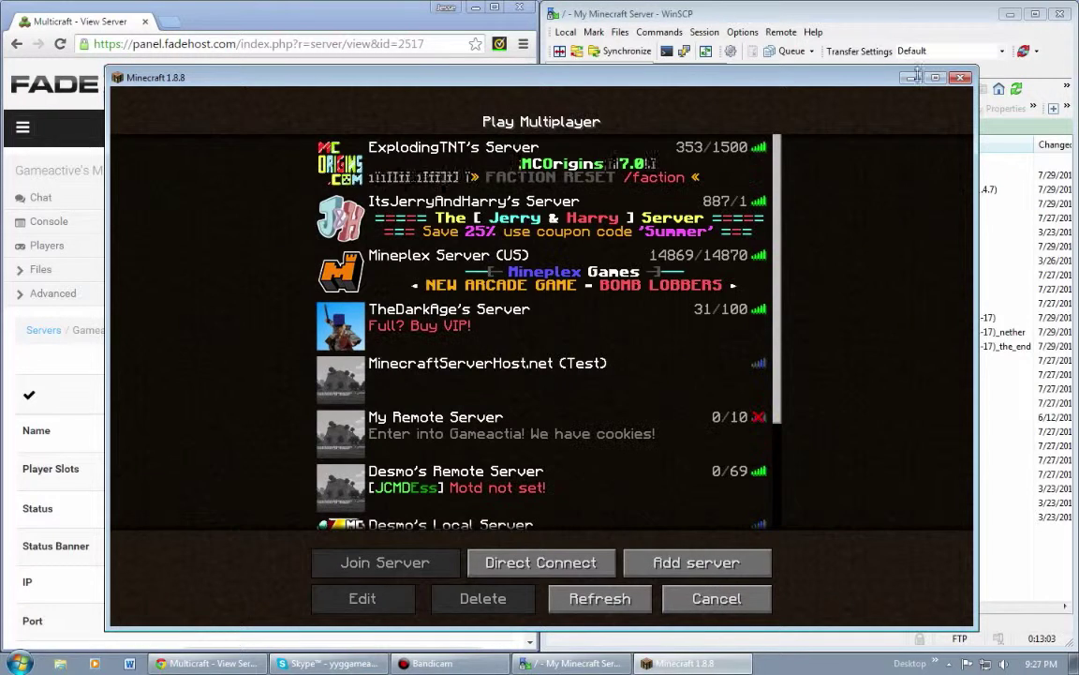
click(910, 77)
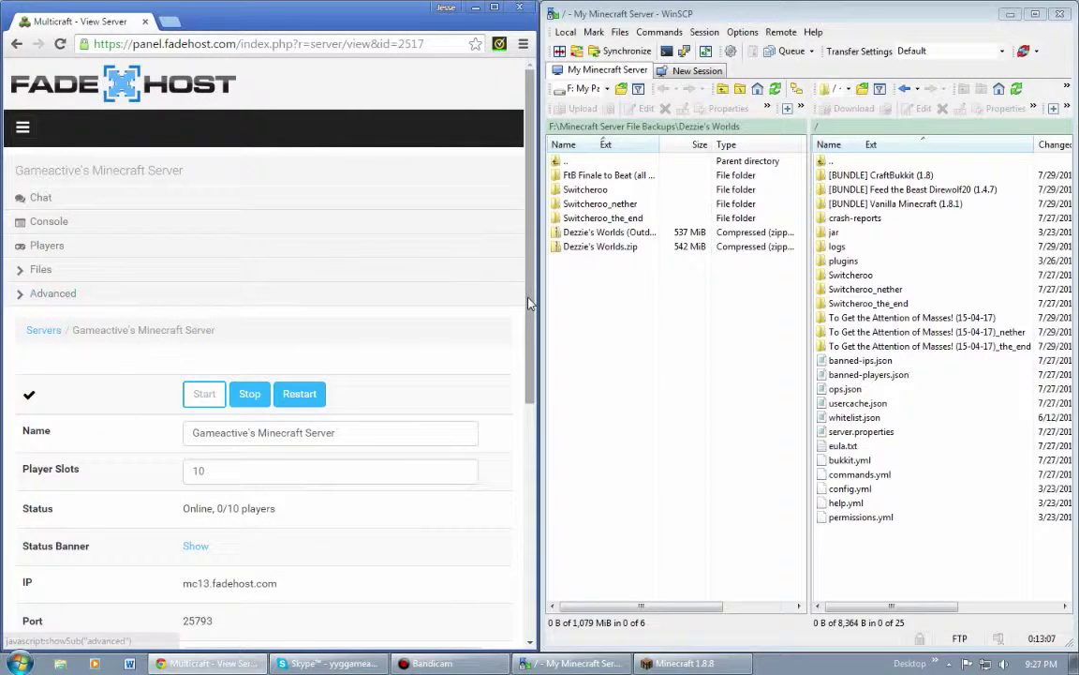
click(247, 395)
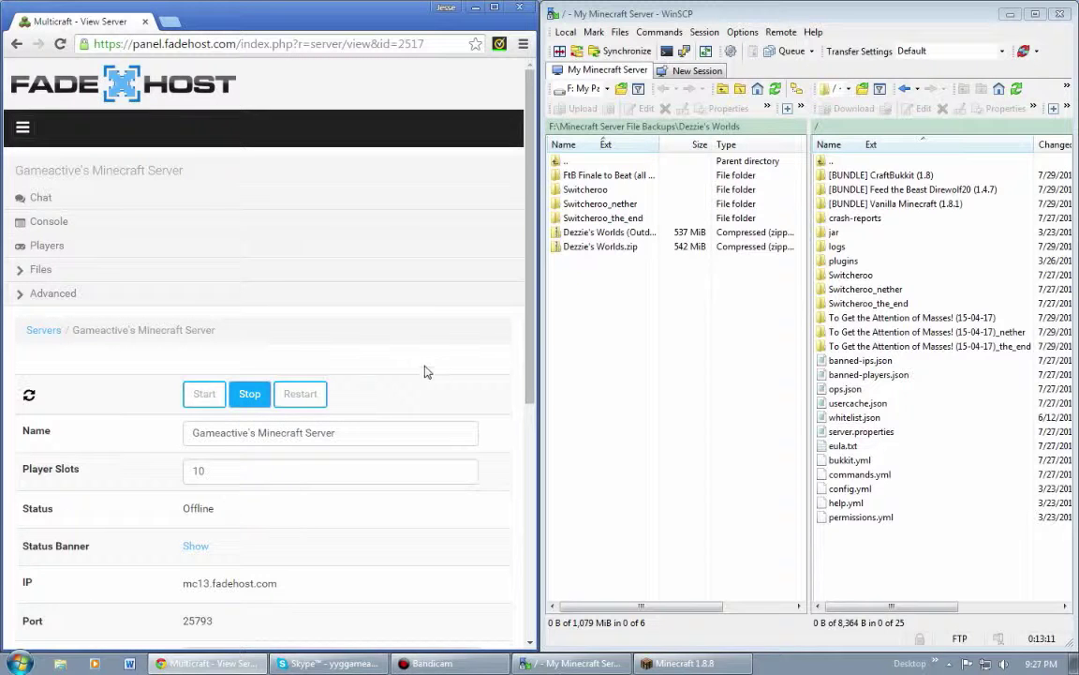
Step: Set the server's JAR to the vanilla Minecraft 1.8.8 version in the server settings
scroll(521, 419, down, 1)
scroll(522, 419, down, 4)
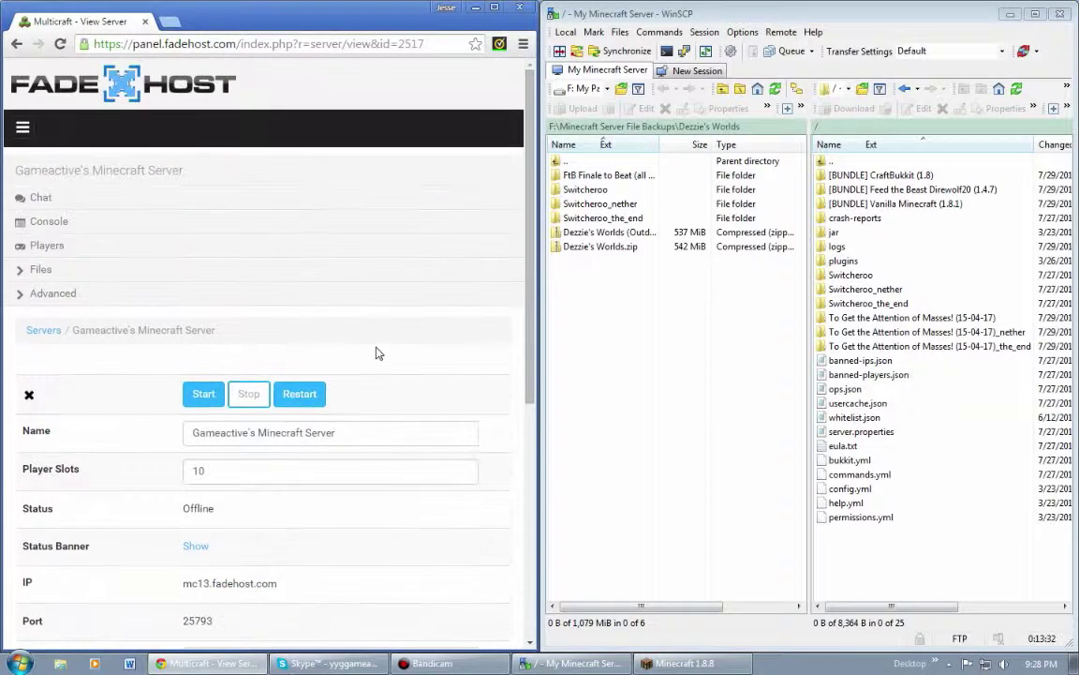
scroll(376, 354, down, 3)
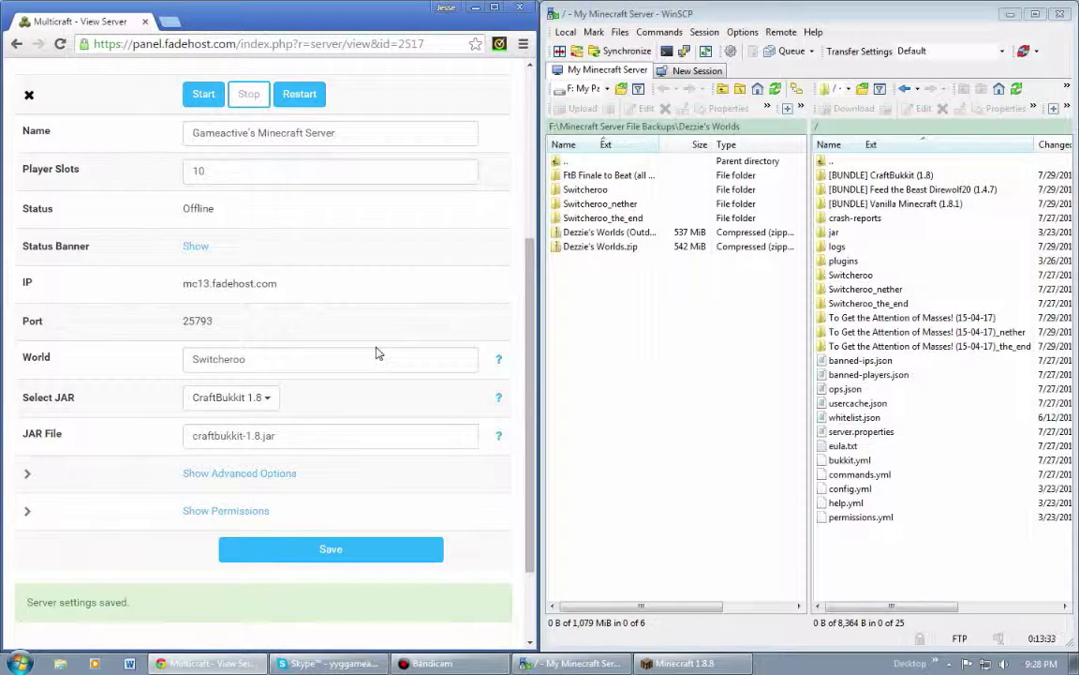
click(265, 398)
scroll(258, 515, down, 2)
scroll(263, 518, down, 12)
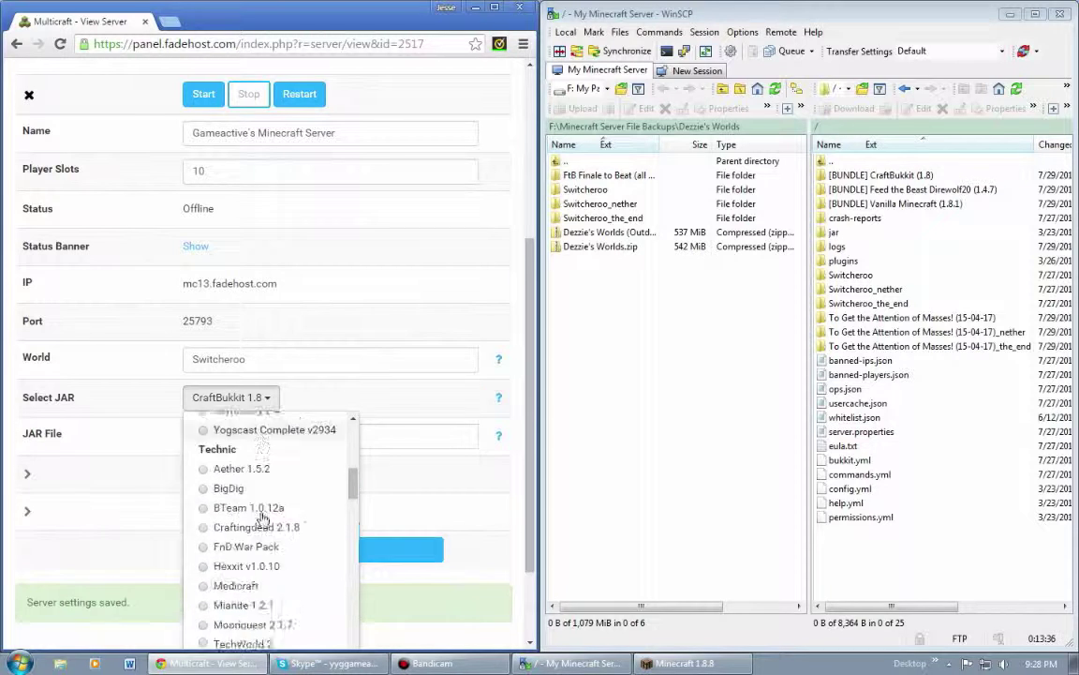
scroll(264, 520, down, 6)
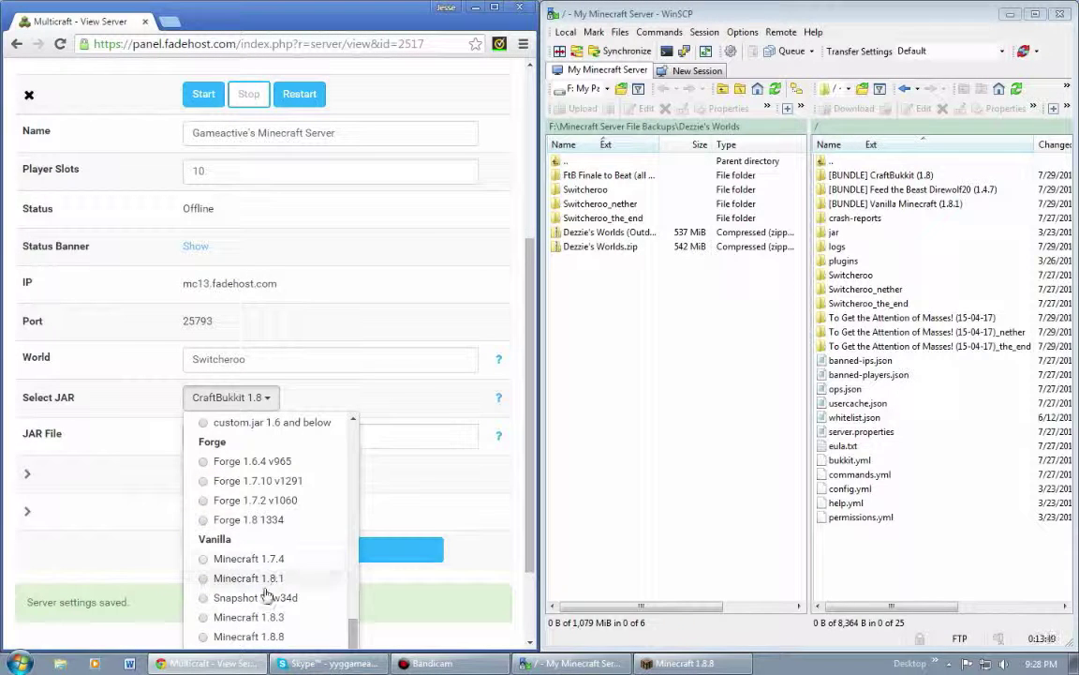
scroll(264, 581, down, 2)
click(267, 552)
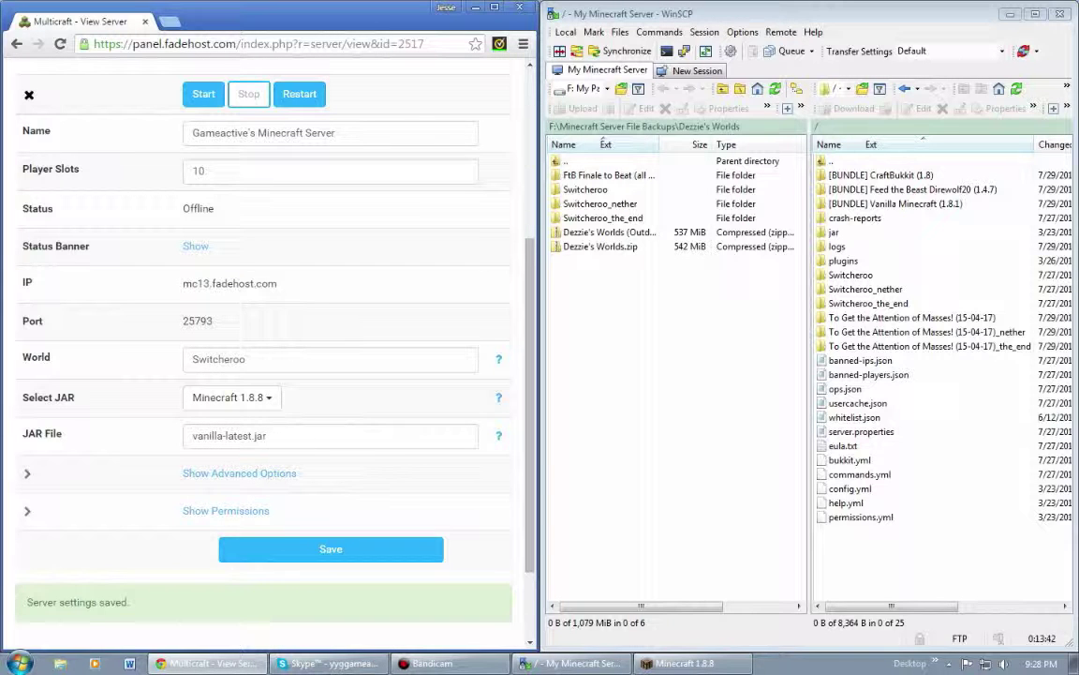
Step: Replace the server's world name with "Silent Sands"
key(shift+Tab)
text(Sil)
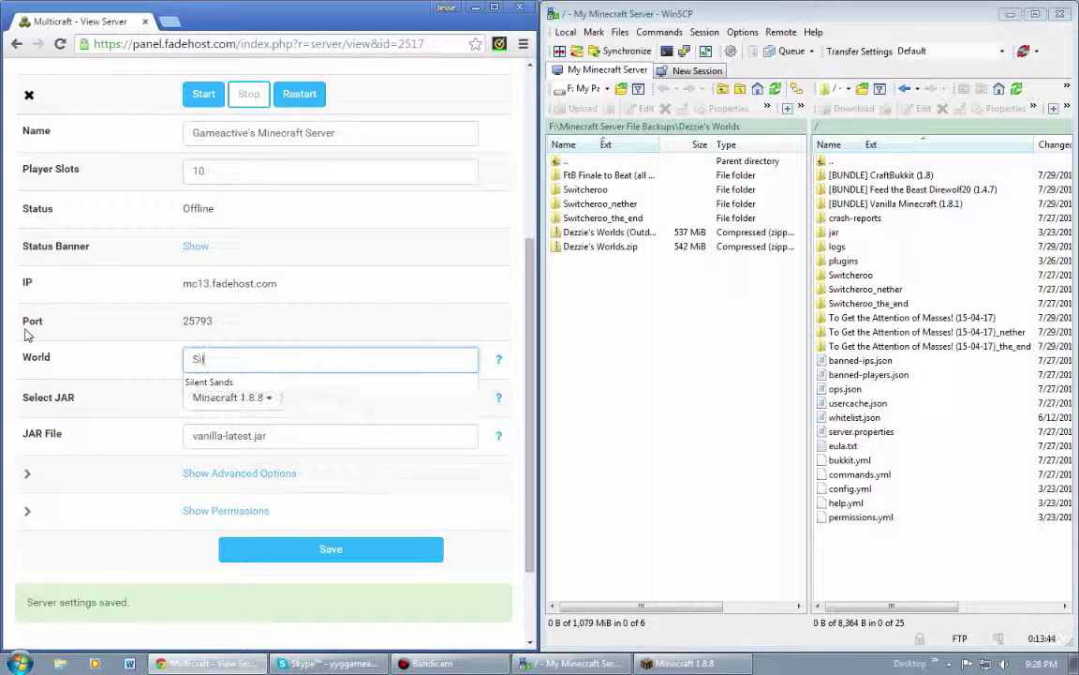
text(ent Sand)
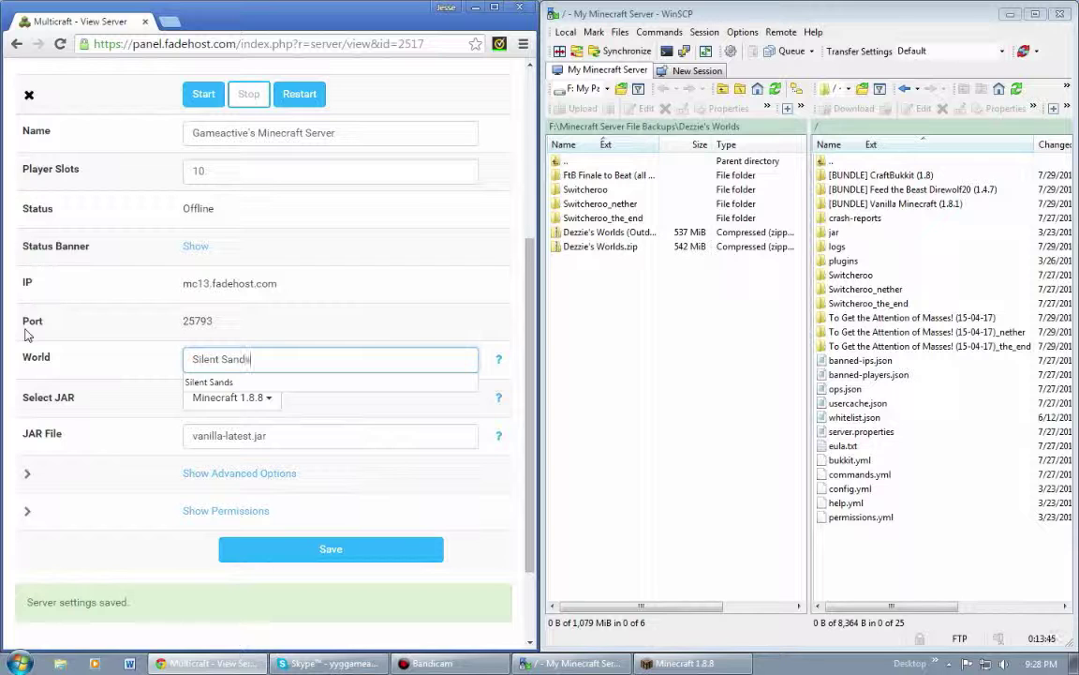
Step: Complete the world name "Silent Sands" and save the server settings in the Multicraft panel
text(s)
click(437, 553)
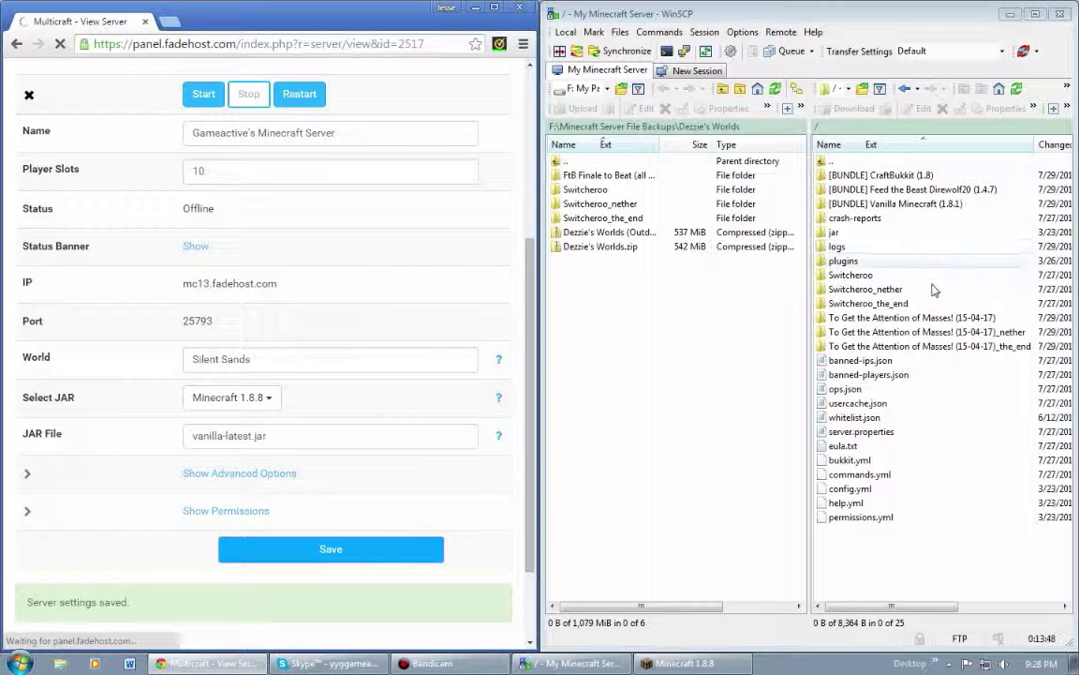
Step: Replace the server's root files over FTP with the contents of [BUNDLE] Vanilla Minecraft (1.8.1), and save the Multicraft server settings again
drag(925, 541, 914, 184)
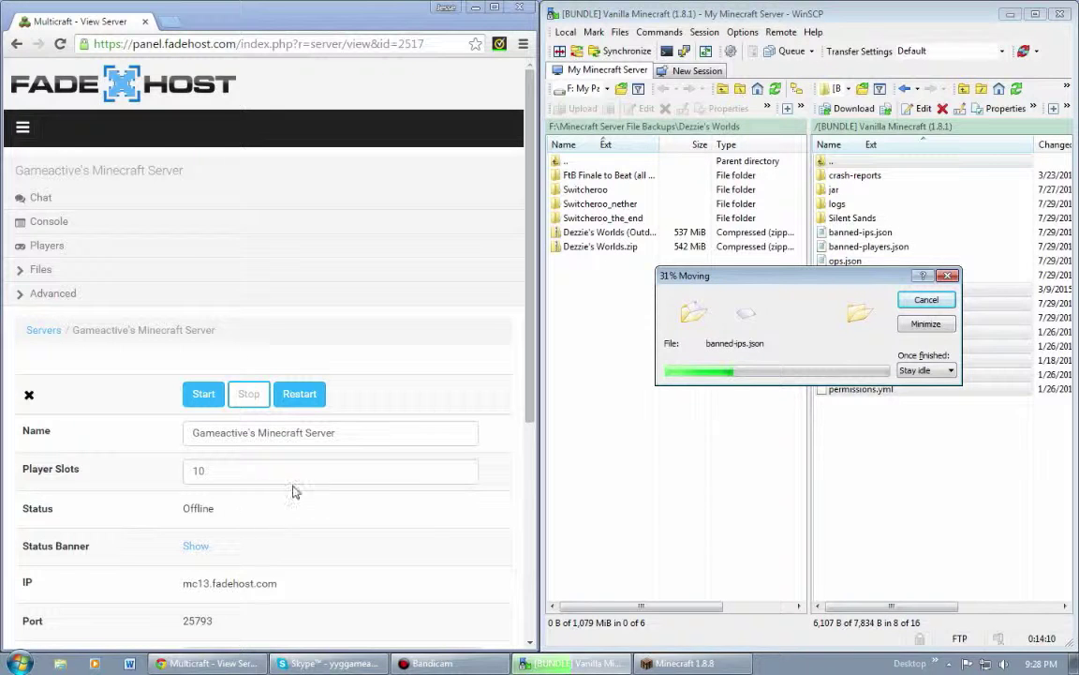
scroll(499, 460, down, 3)
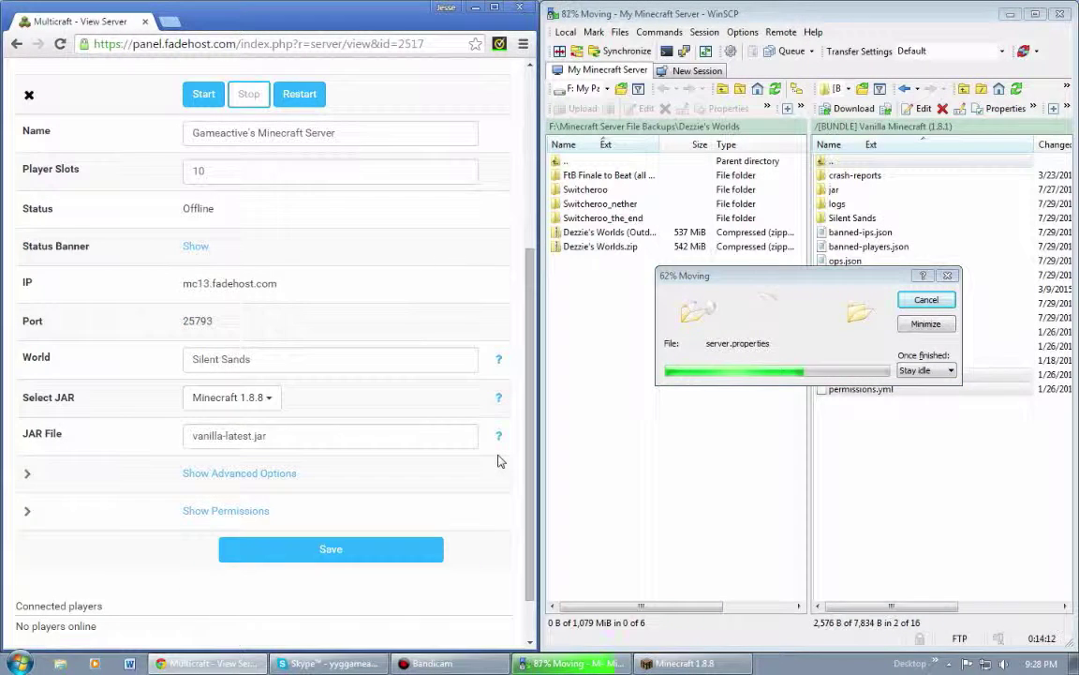
click(436, 551)
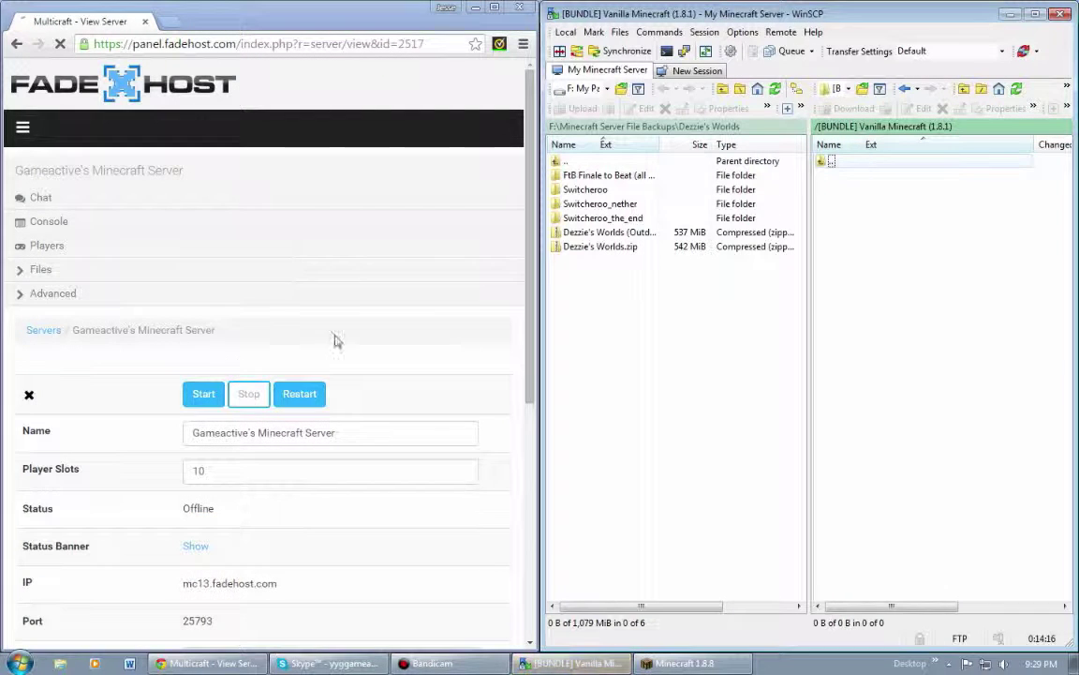
Step: Start the server in the Multicraft panel, switch to Minecraft and join My Remote Server
click(196, 396)
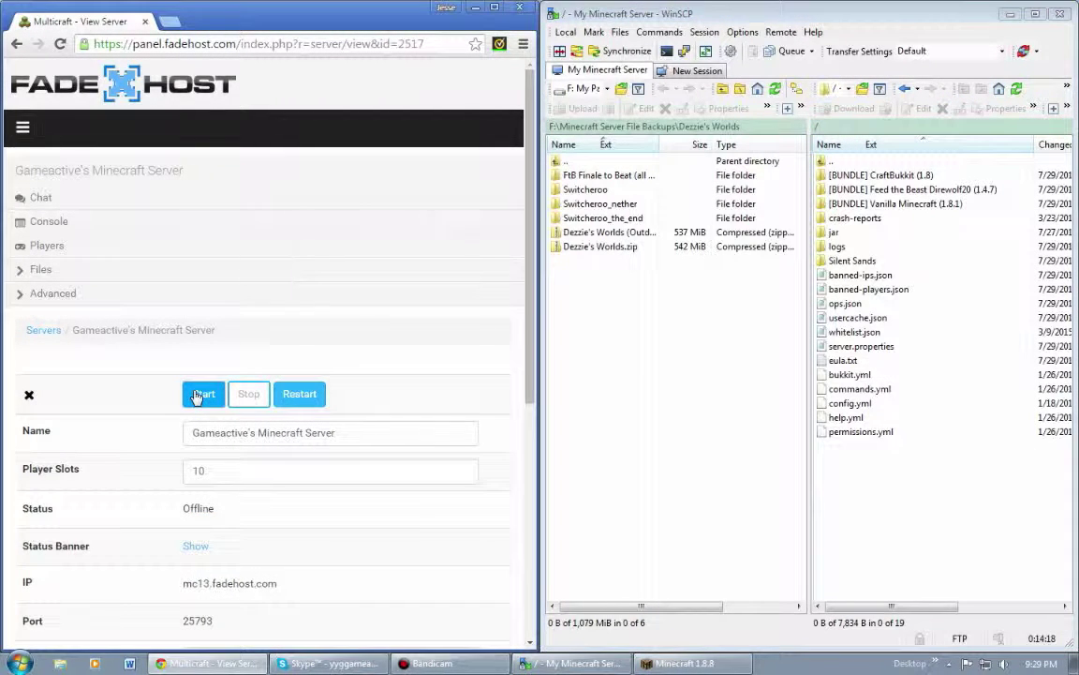
click(678, 663)
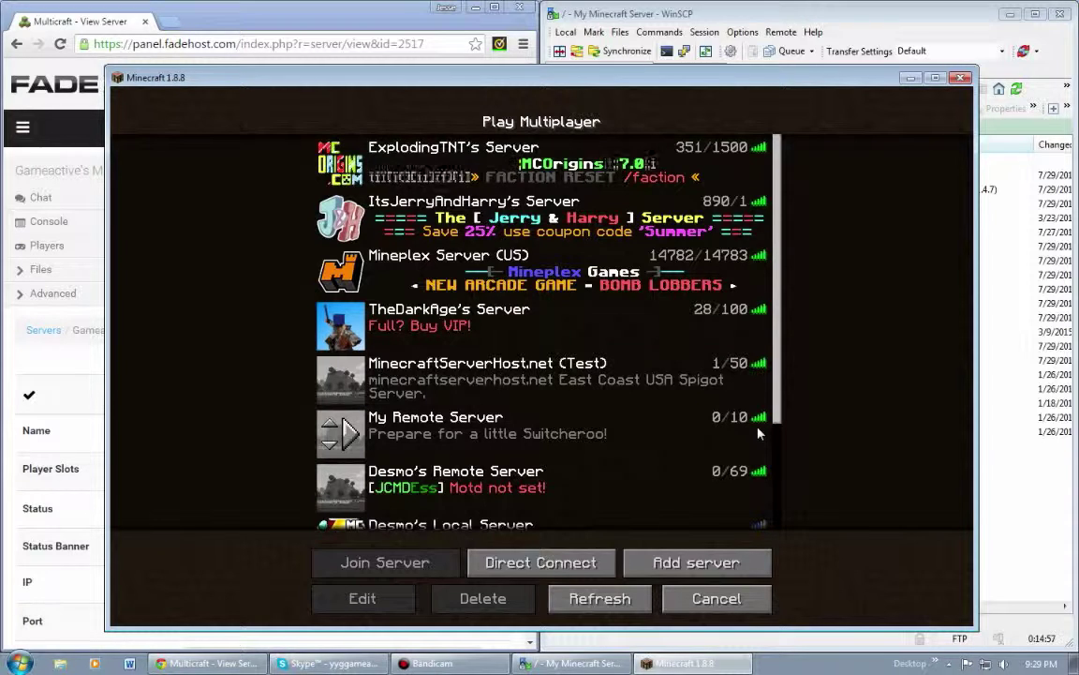
double_click(659, 429)
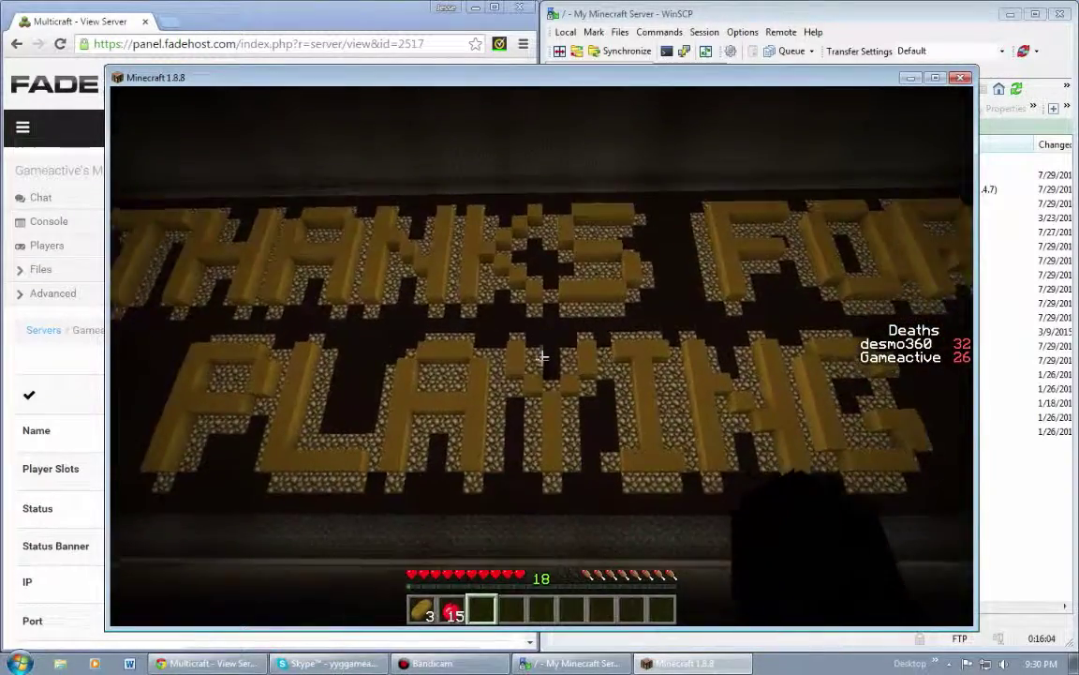
Step: Move back and forth before the "Thanks for playing" block lettering in the game to check the vanilla world
key(w)
key(s)
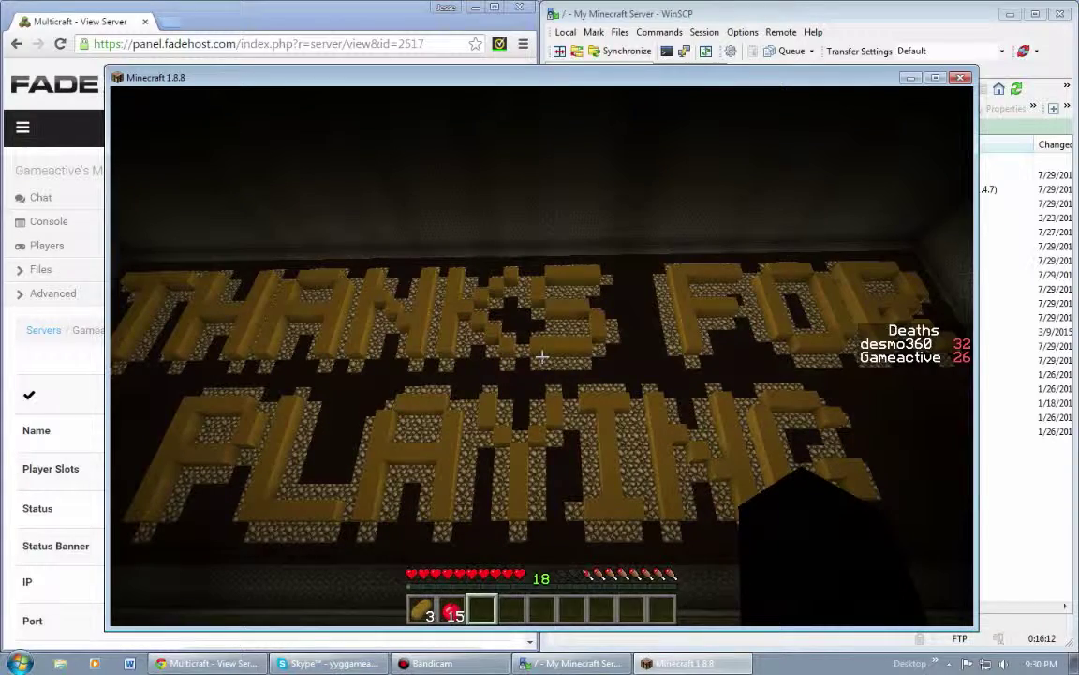
key(s)
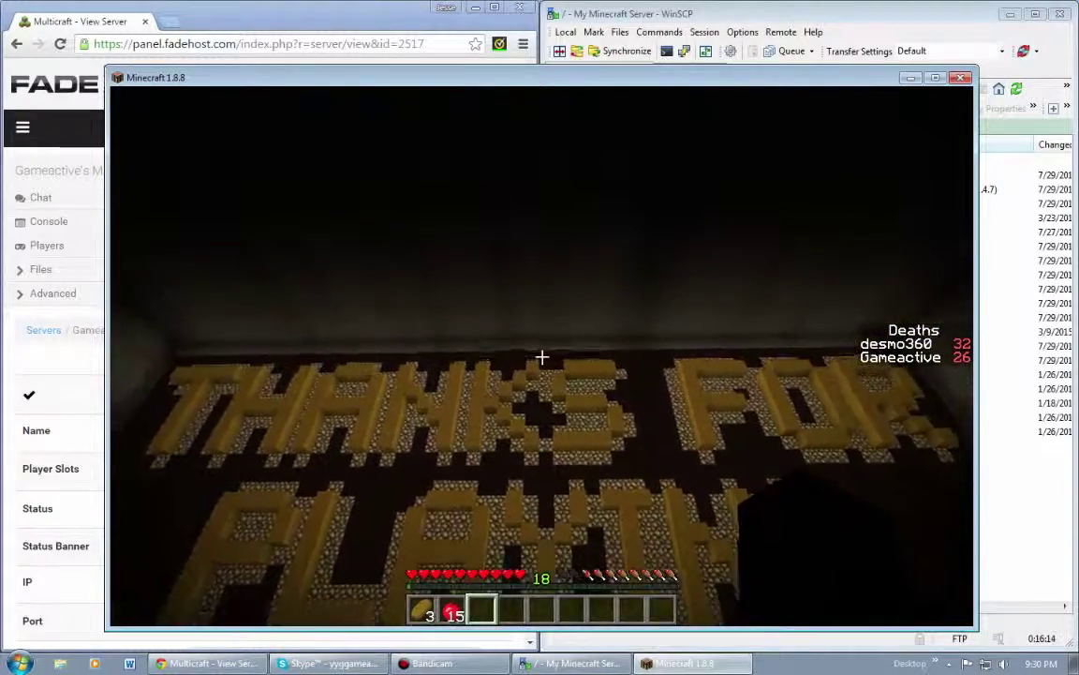
click(542, 356)
key(w)
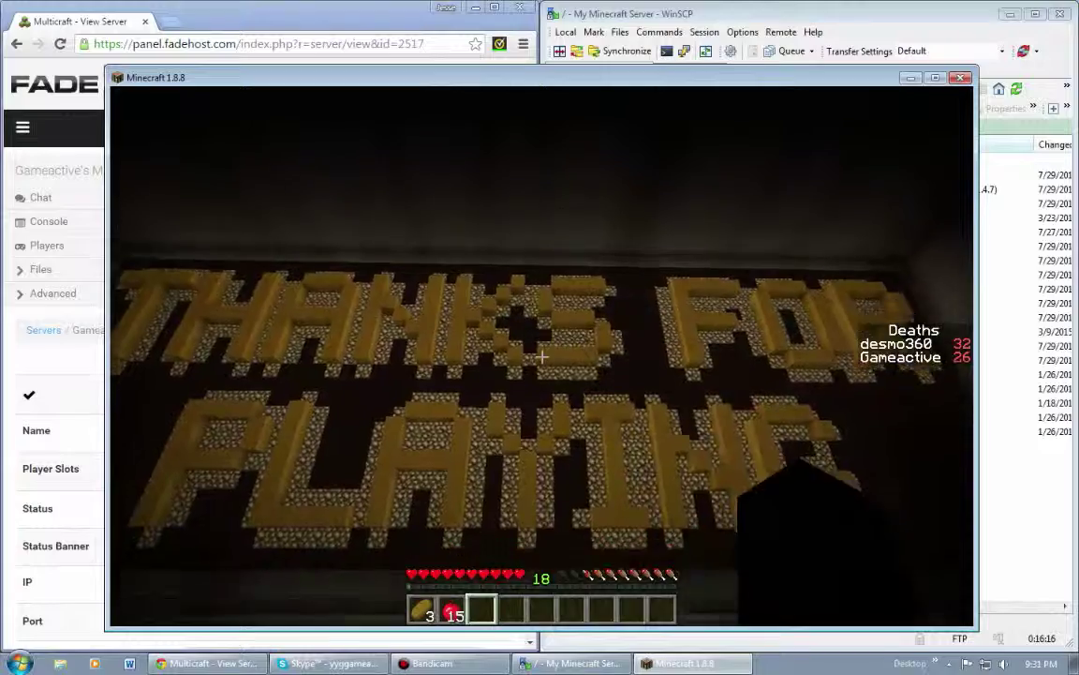
key(s)
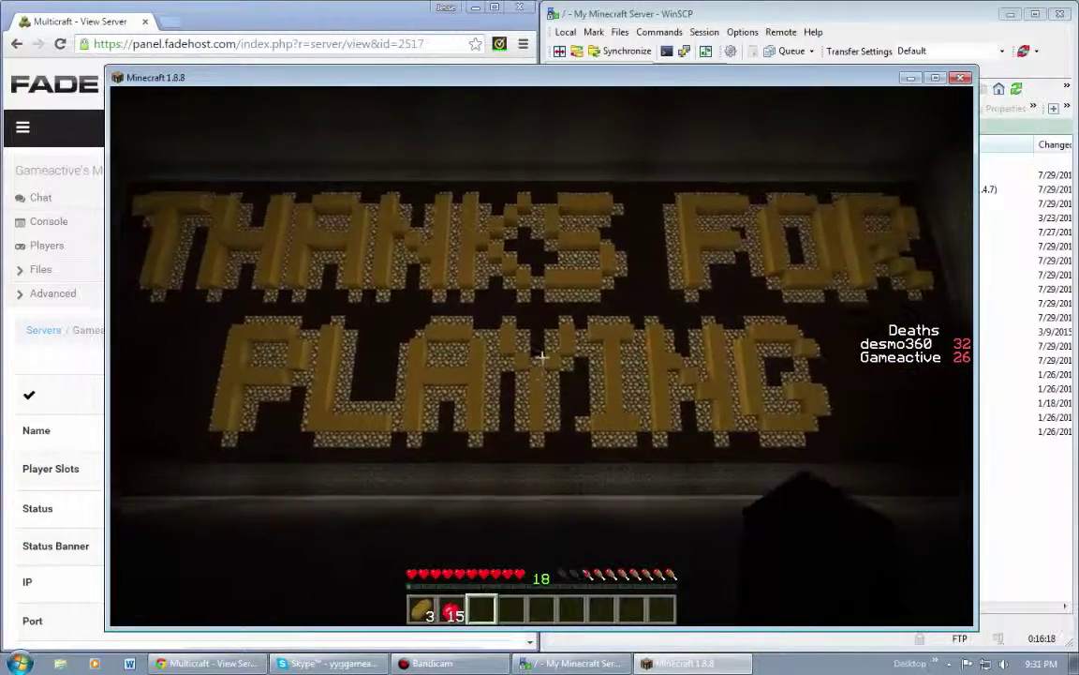
key(w)
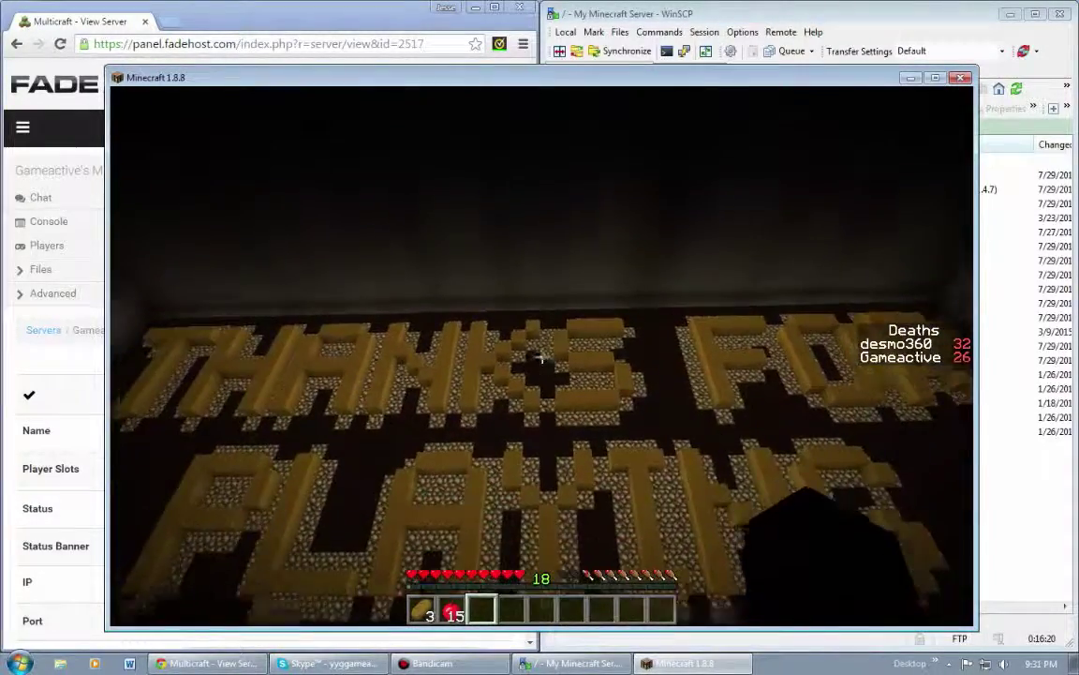
key(s)
click(542, 357)
click(541, 357)
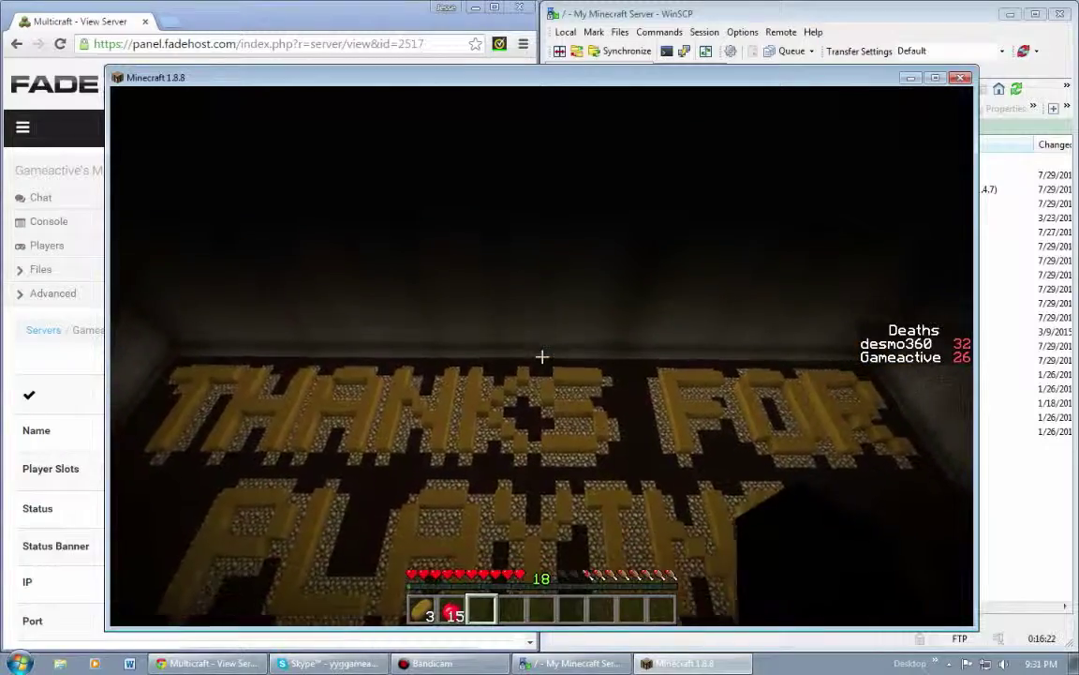
click(541, 357)
key(w)
click(542, 357)
click(541, 357)
key(w)
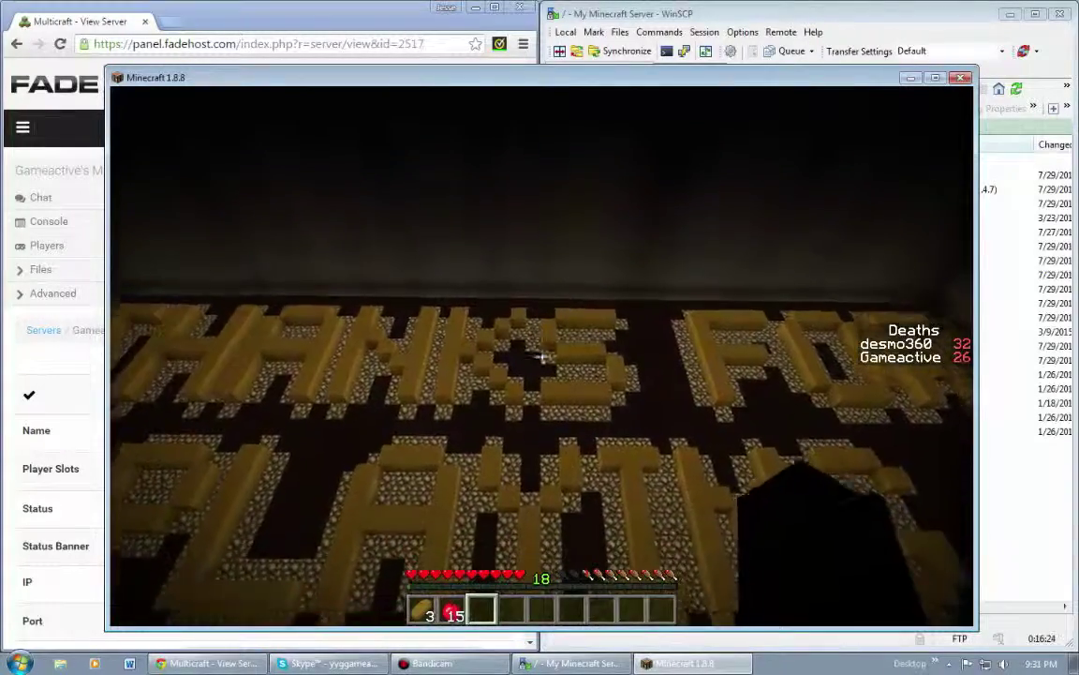
click(541, 357)
key(s)
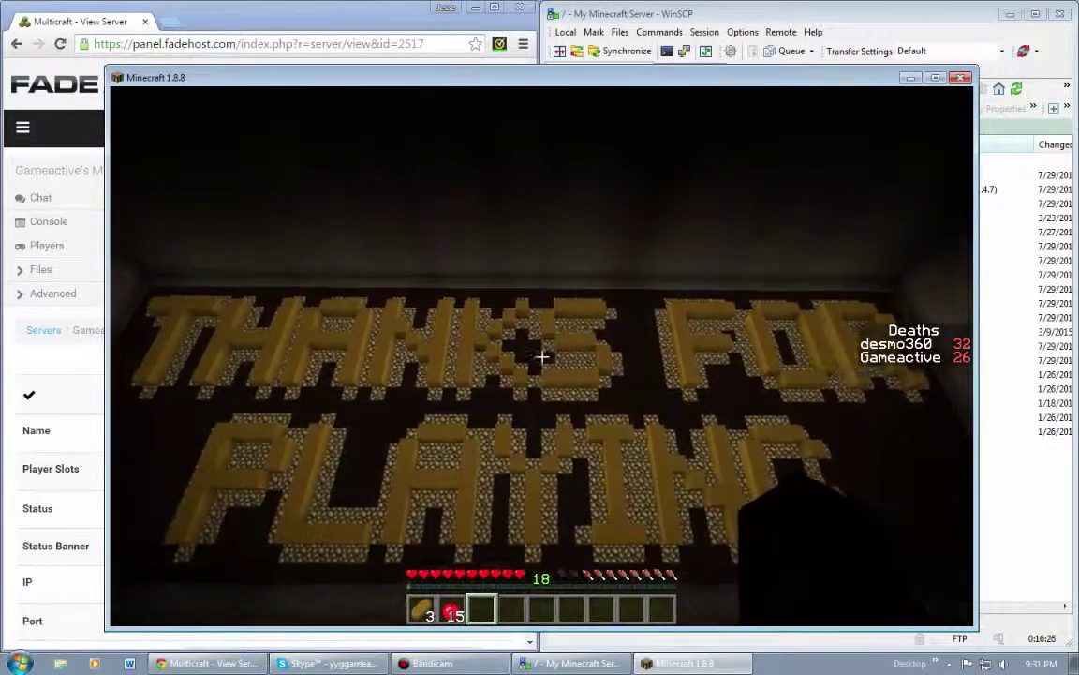
key(w)
click(542, 357)
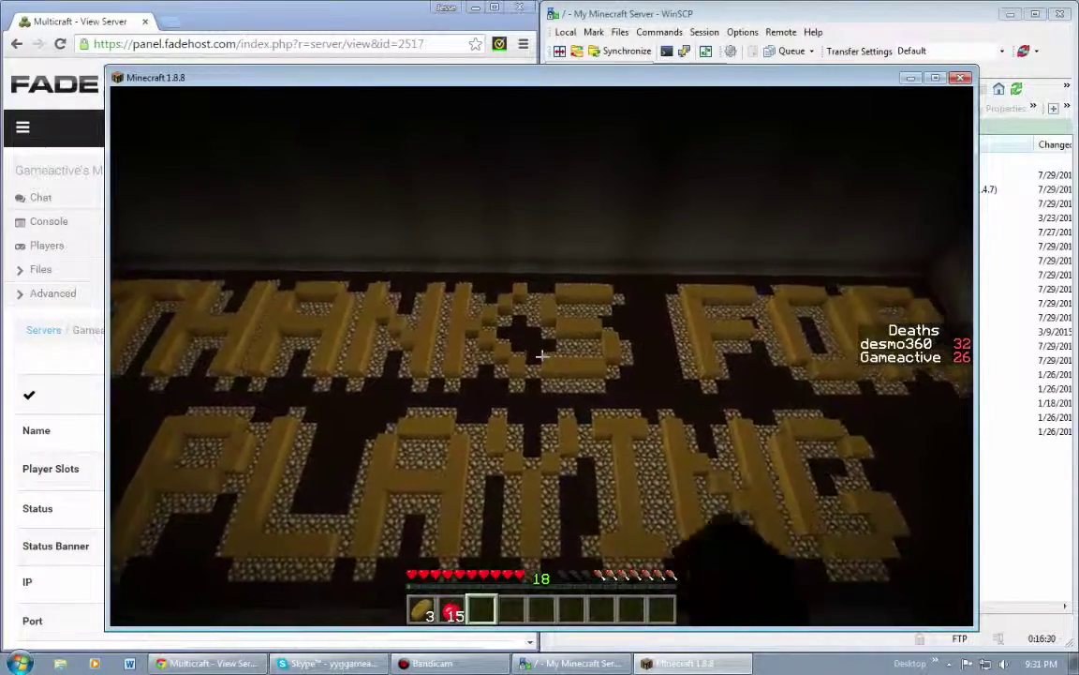
key(w)
key(w)
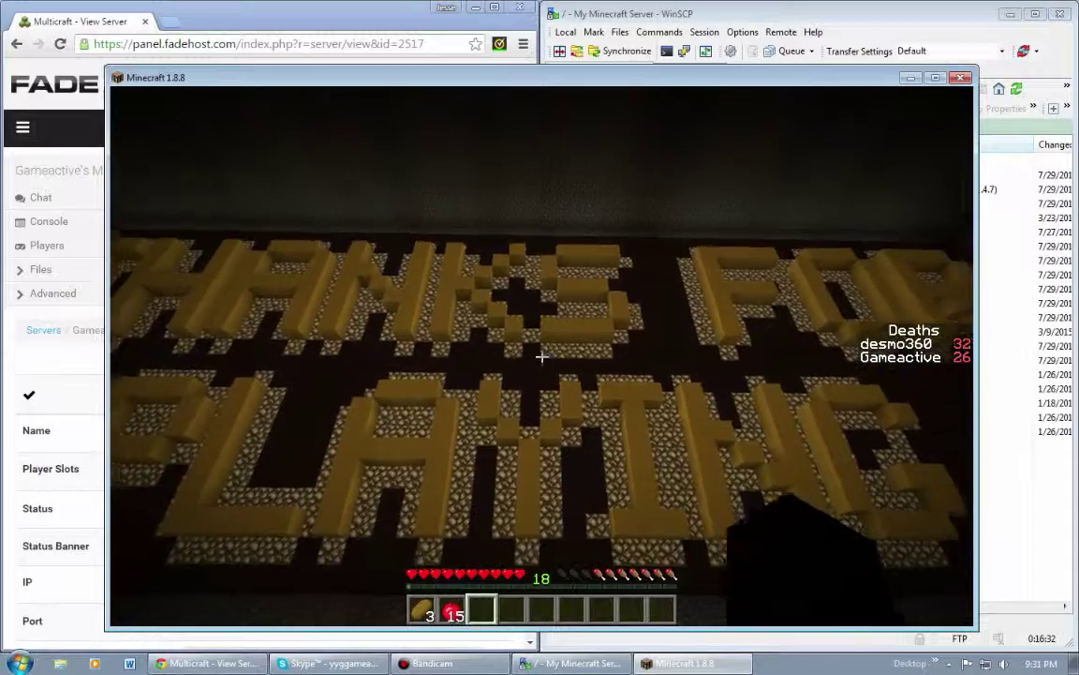
key(s)
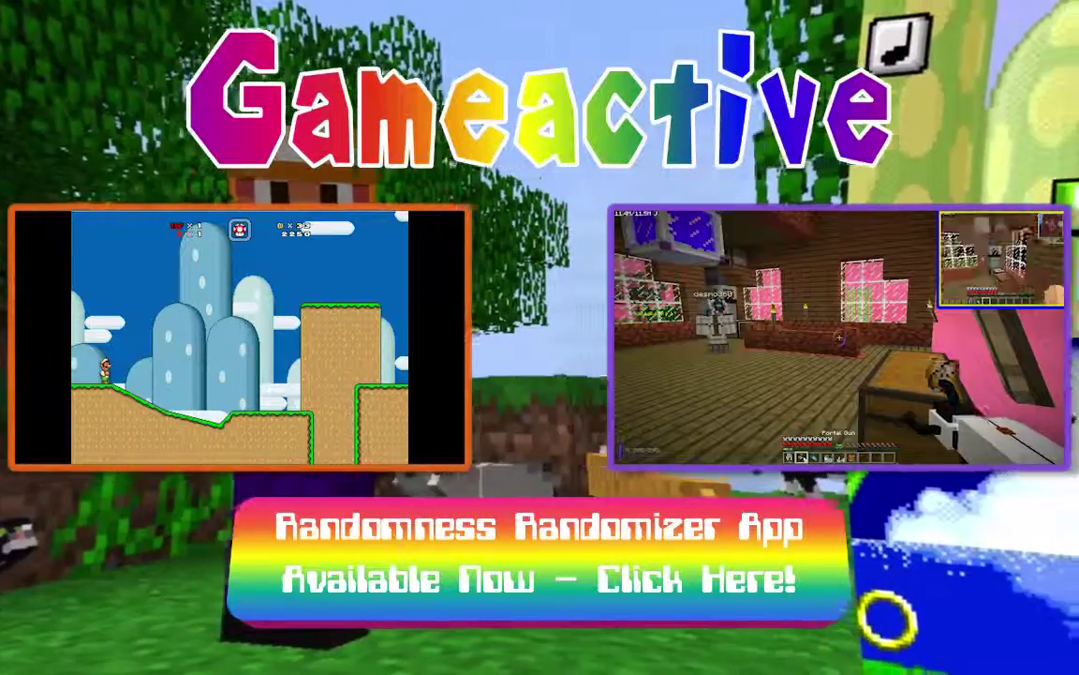